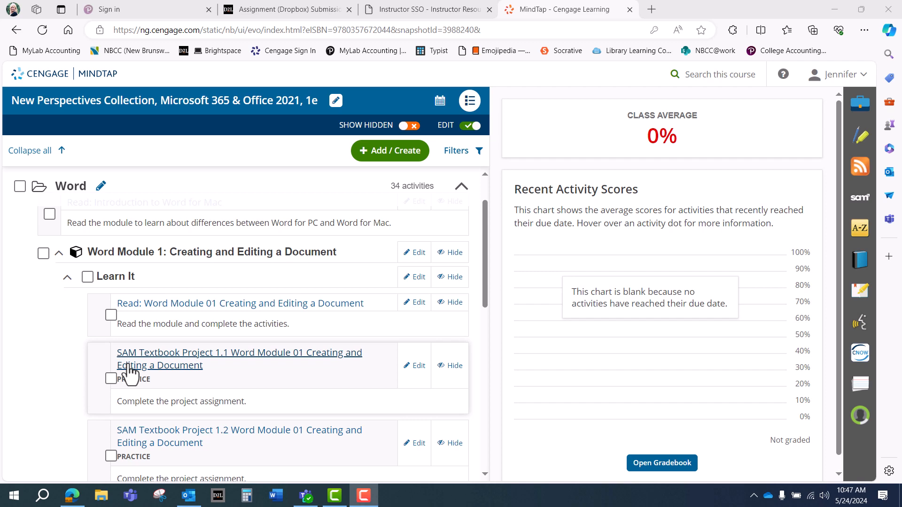
# Step: Start SAM Textbook Project 1.1 in MindTap and download all of the project's start files
pyautogui.click(155, 365)
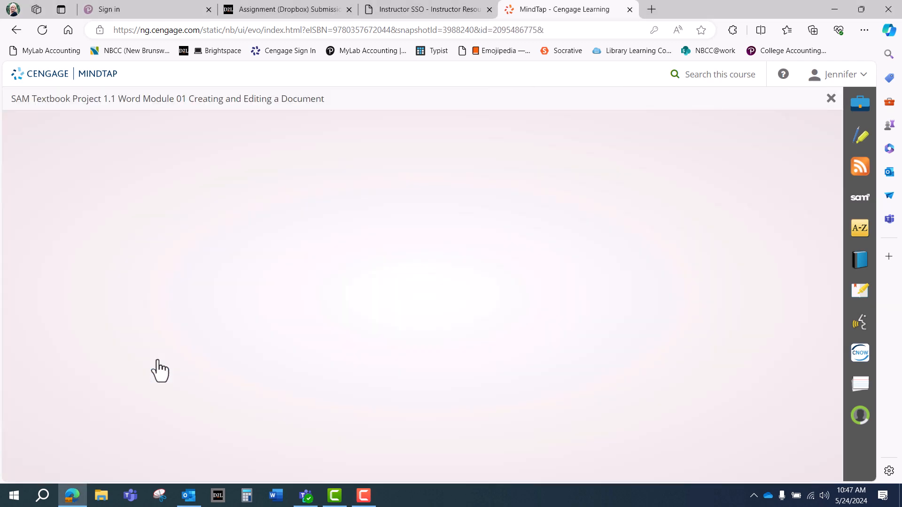
pyautogui.click(654, 342)
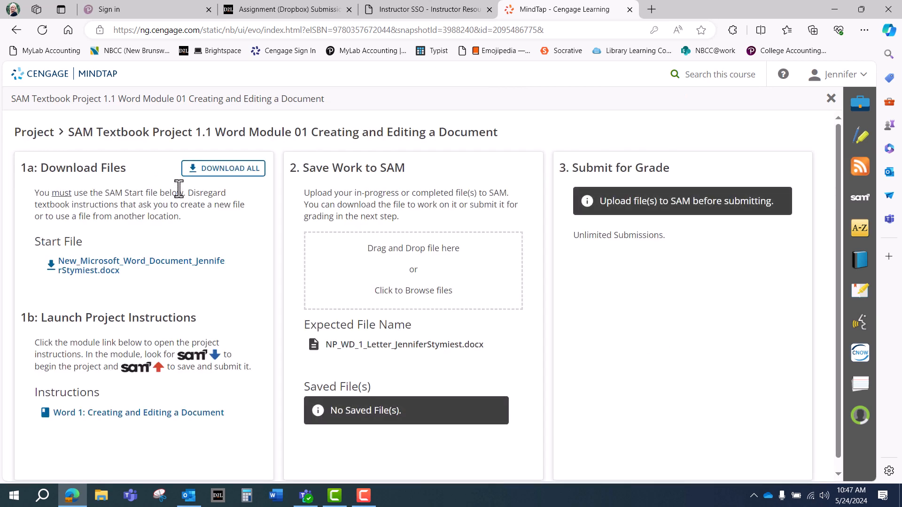
pyautogui.click(216, 173)
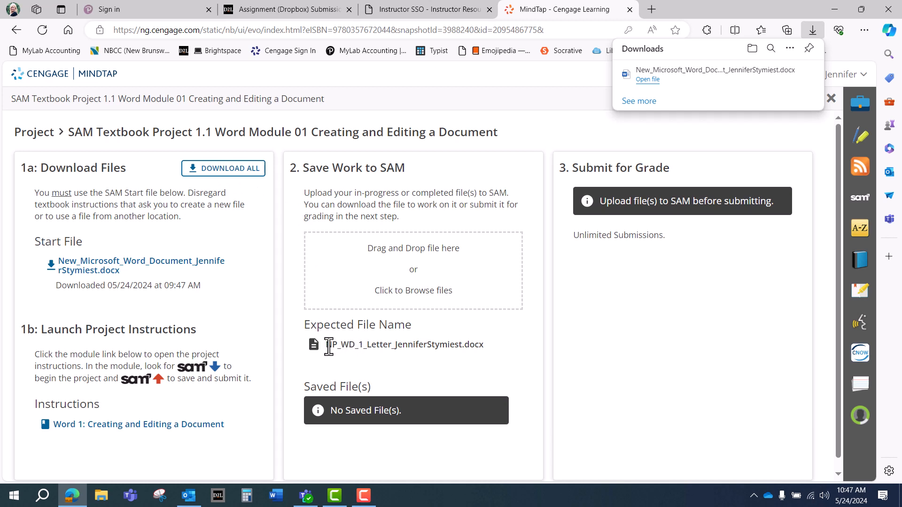
# Step: Copy the expected file name from the project page, then minimize Edge to show the desktop
pyautogui.moveTo(329, 348); pyautogui.dragTo(484, 349)
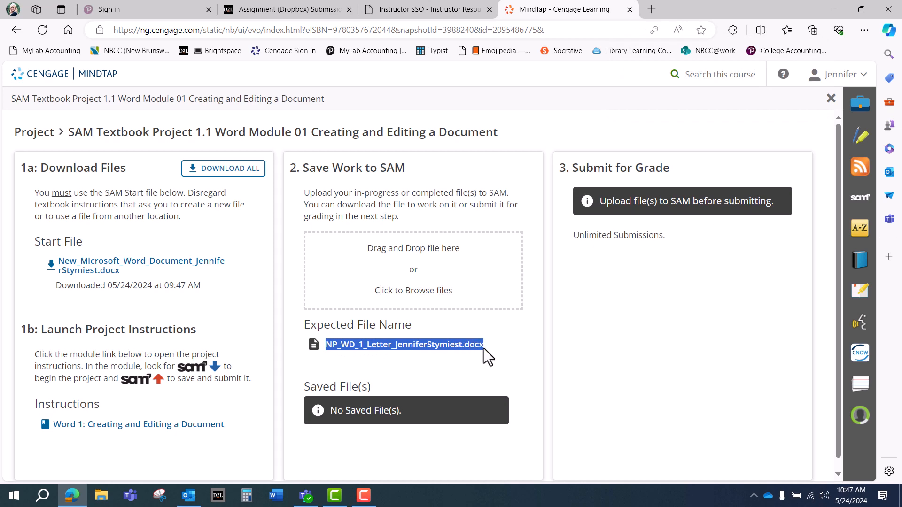
pyautogui.rightClick(474, 347)
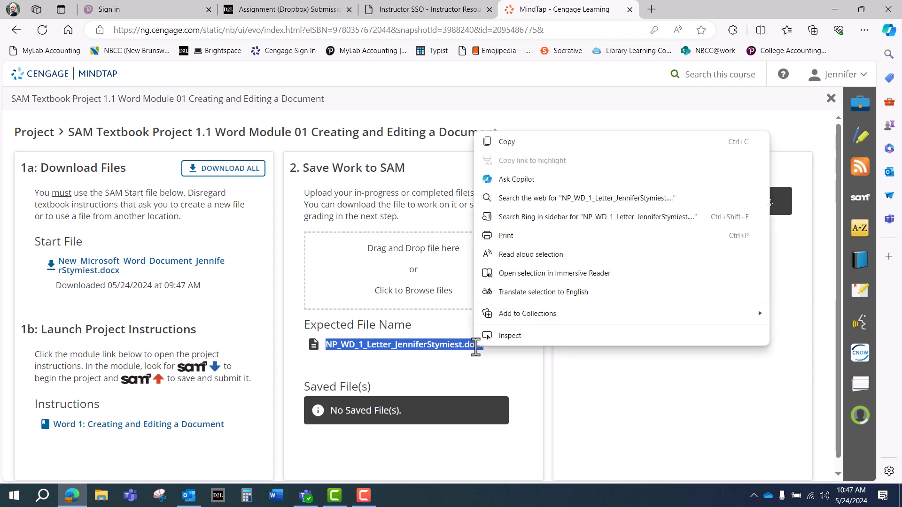
pyautogui.click(511, 142)
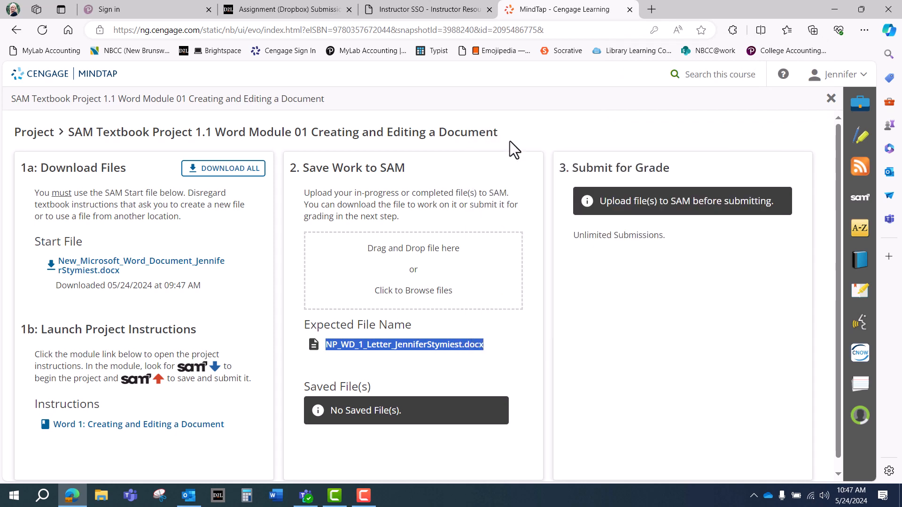
pyautogui.click(835, 11)
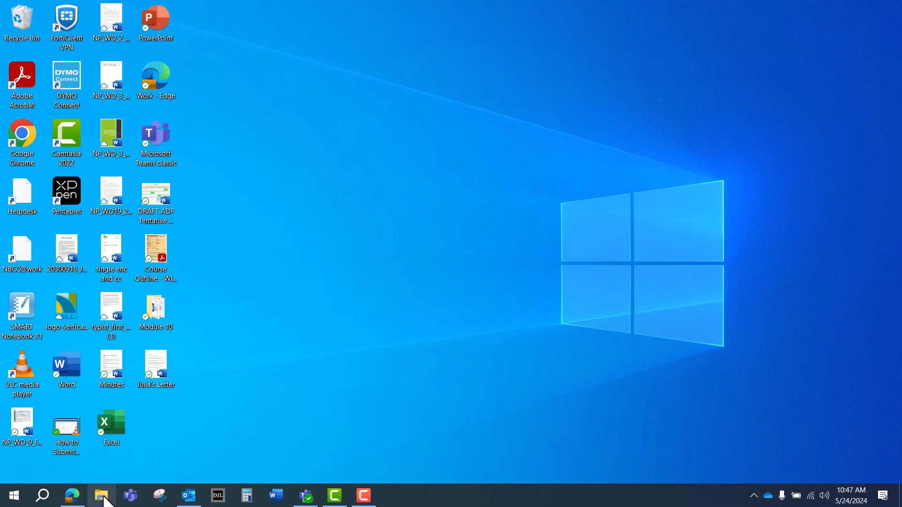
# Step: Open the downloaded Word start document from File Explorer's Downloads folder
pyautogui.click(105, 498)
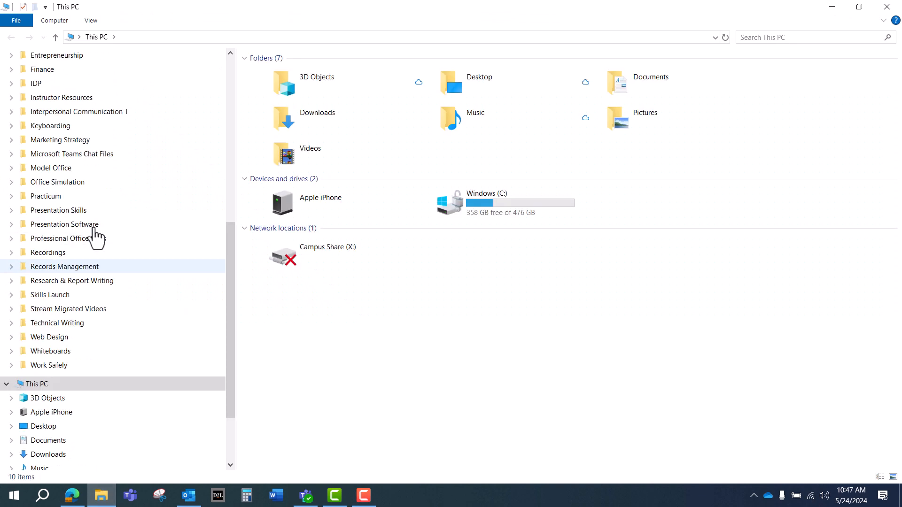
pyautogui.moveTo(231, 270); pyautogui.dragTo(224, 77)
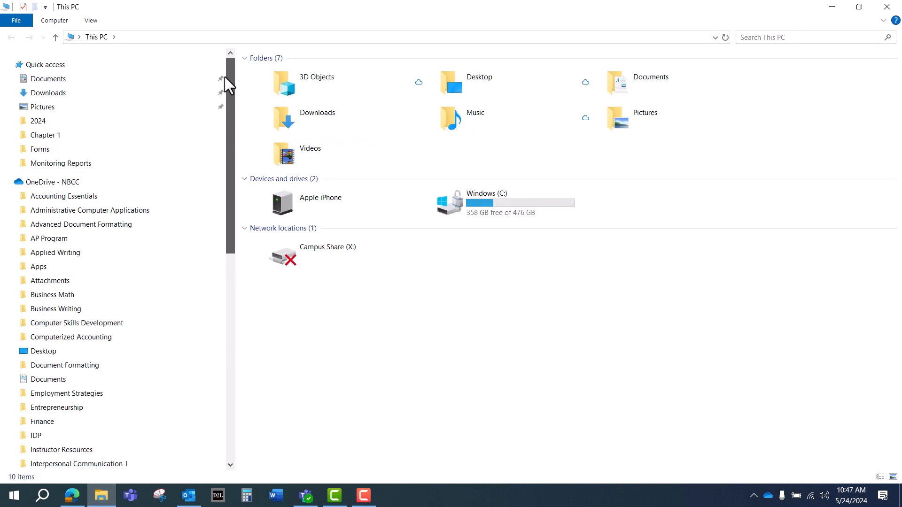
pyautogui.click(61, 93)
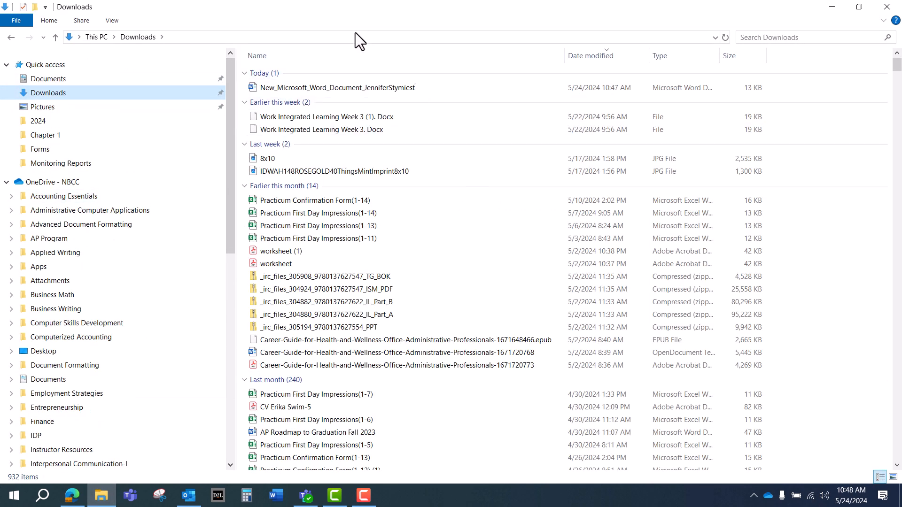
pyautogui.press('F10')
pyautogui.doubleClick(323, 88)
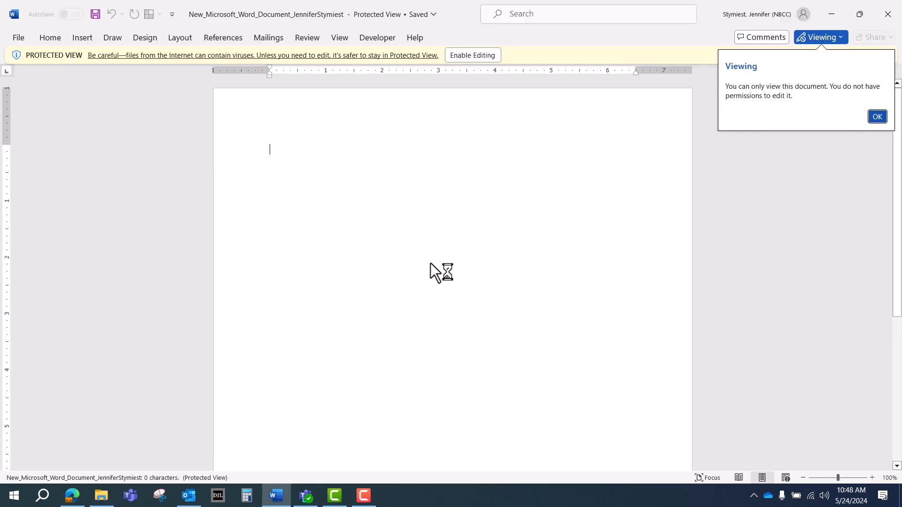
# Step: Enable editing, then browse Save As to the Fall 2024 > Word Module 1 folder
pyautogui.click(876, 117)
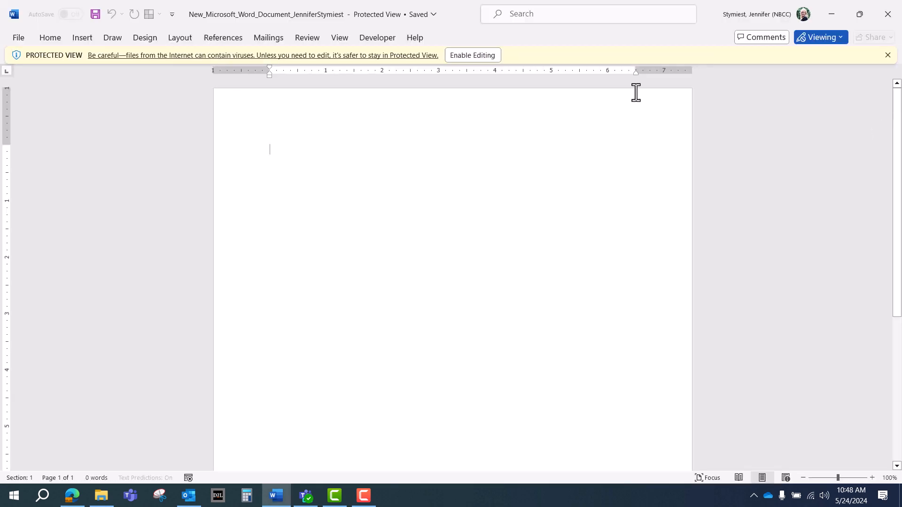
pyautogui.click(477, 55)
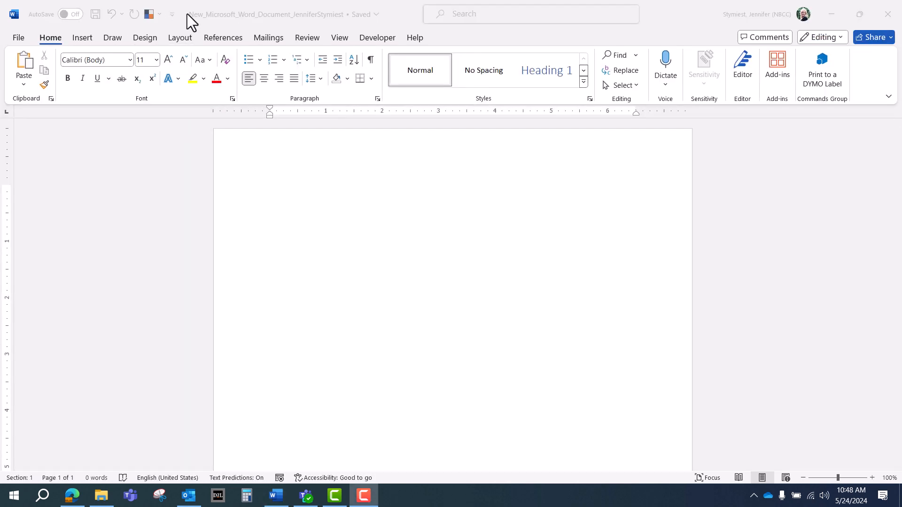
pyautogui.click(19, 38)
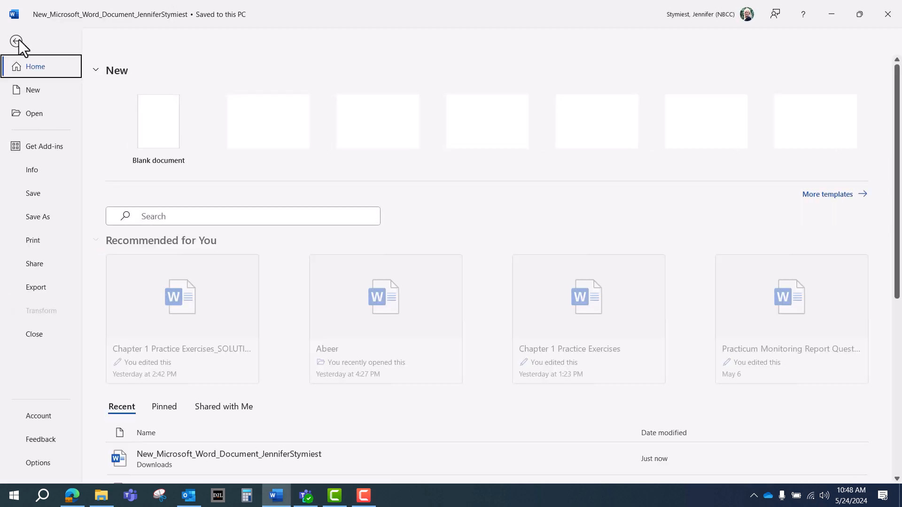
pyautogui.click(38, 217)
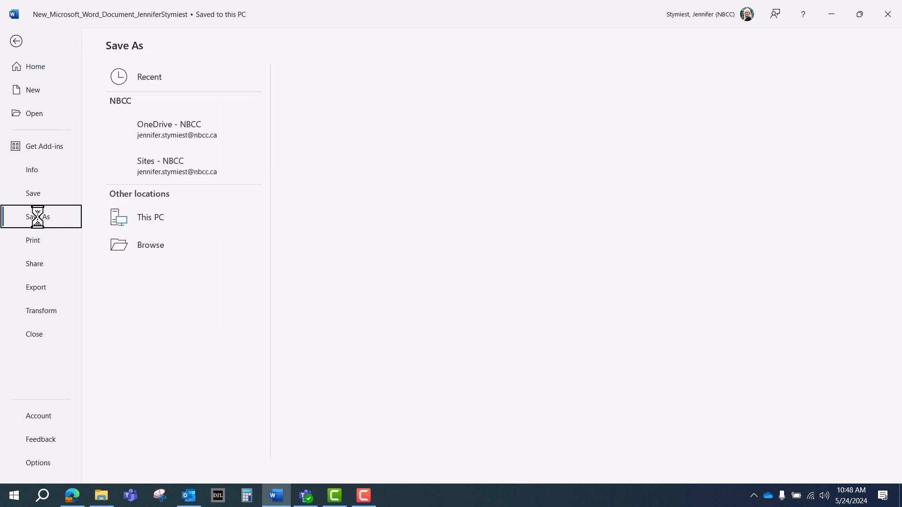
pyautogui.click(144, 273)
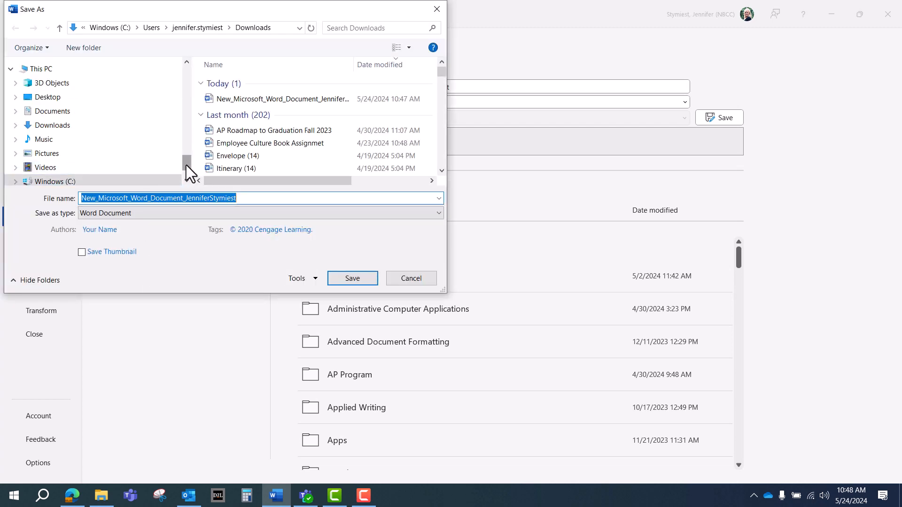
pyautogui.moveTo(186, 165); pyautogui.dragTo(190, 114)
pyautogui.click(89, 93)
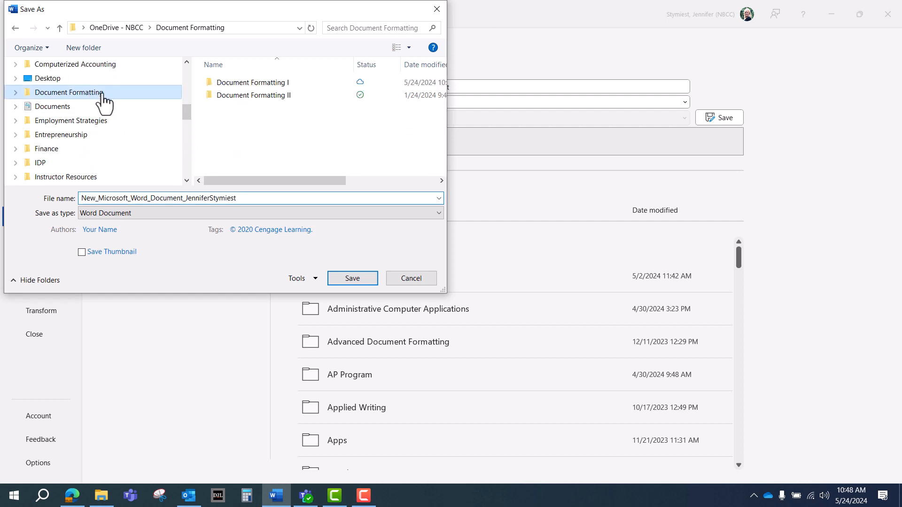
pyautogui.doubleClick(240, 82)
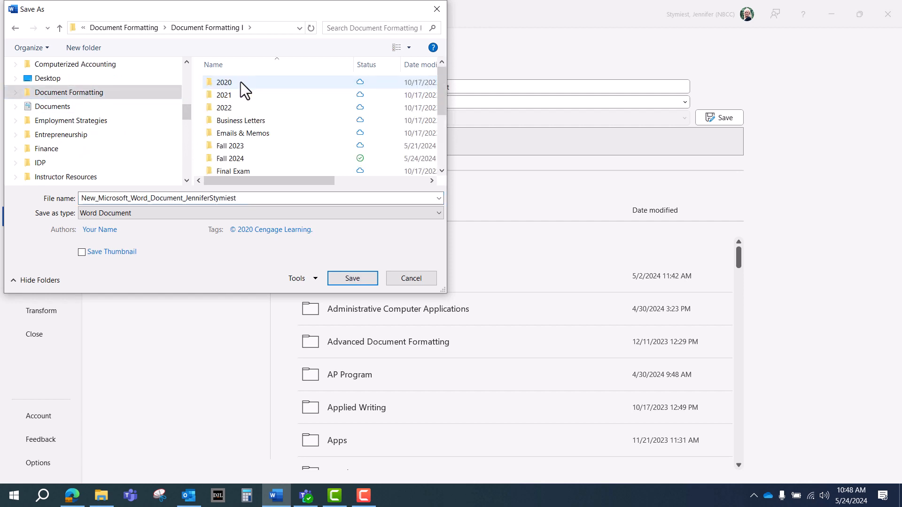
pyautogui.scroll(-2, 240, 89)
pyautogui.doubleClick(232, 97)
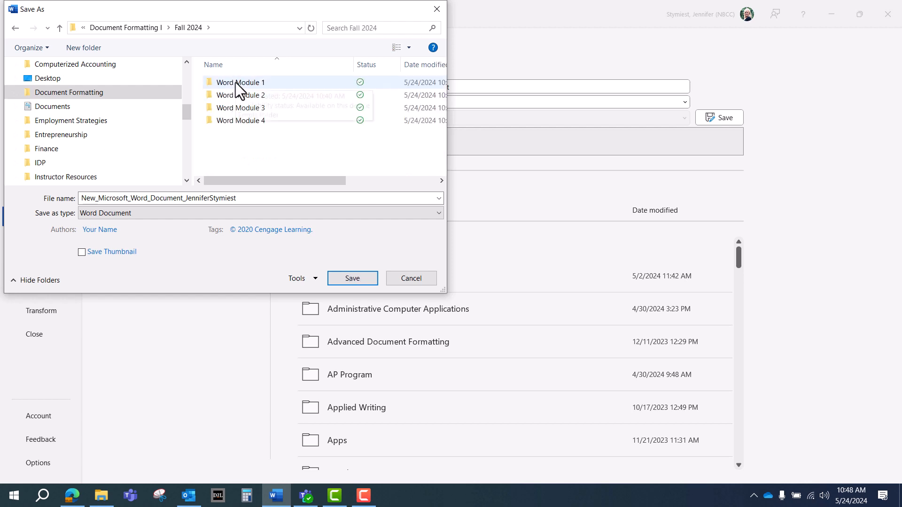
pyautogui.doubleClick(235, 83)
# Step: Replace the file name with the copied NP_WD_1_Letter name and save the document
pyautogui.doubleClick(264, 199)
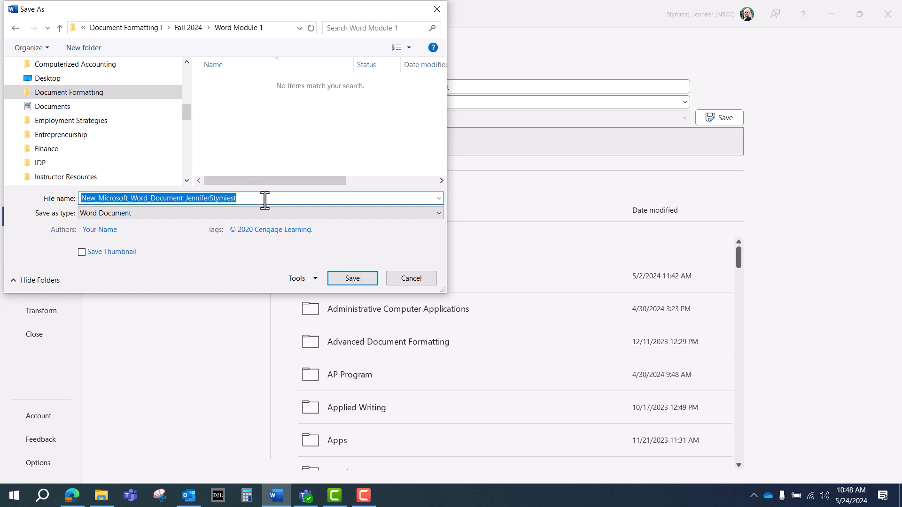
pyautogui.press('BackSpace')
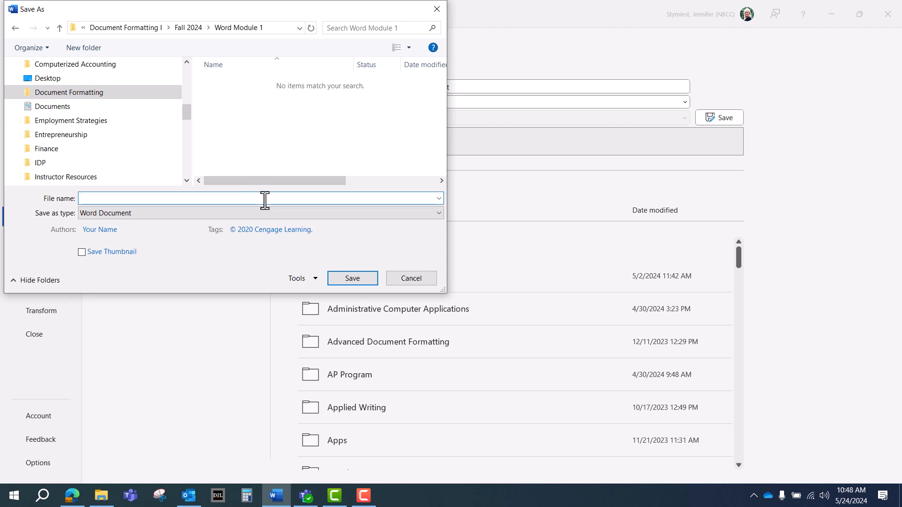
pyautogui.rightClick(265, 200)
pyautogui.click(285, 242)
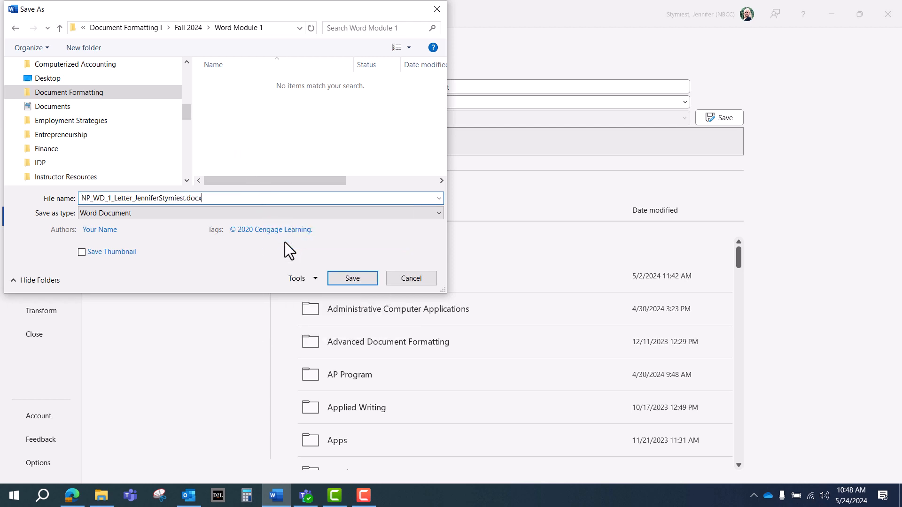
pyautogui.click(363, 279)
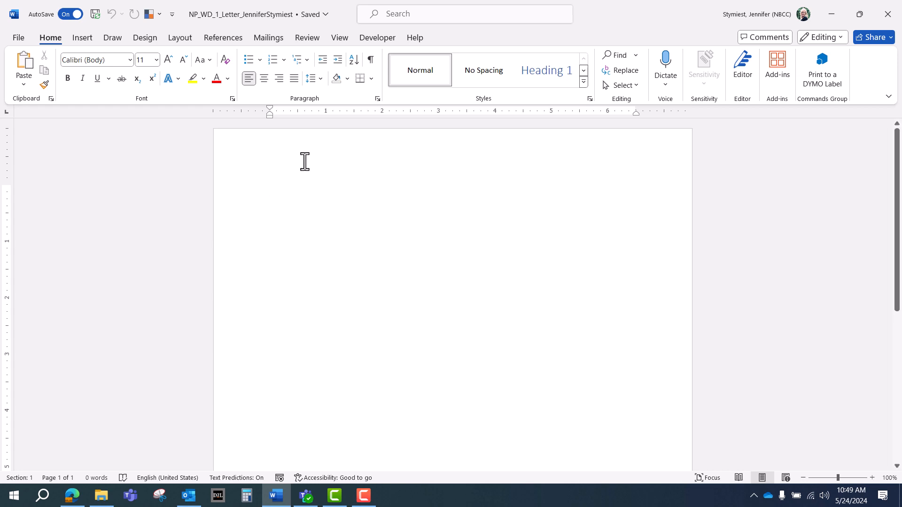
# Step: Turn on Show/Hide ¶ on the Home tab to reveal the single empty paragraph mark
pyautogui.click(339, 38)
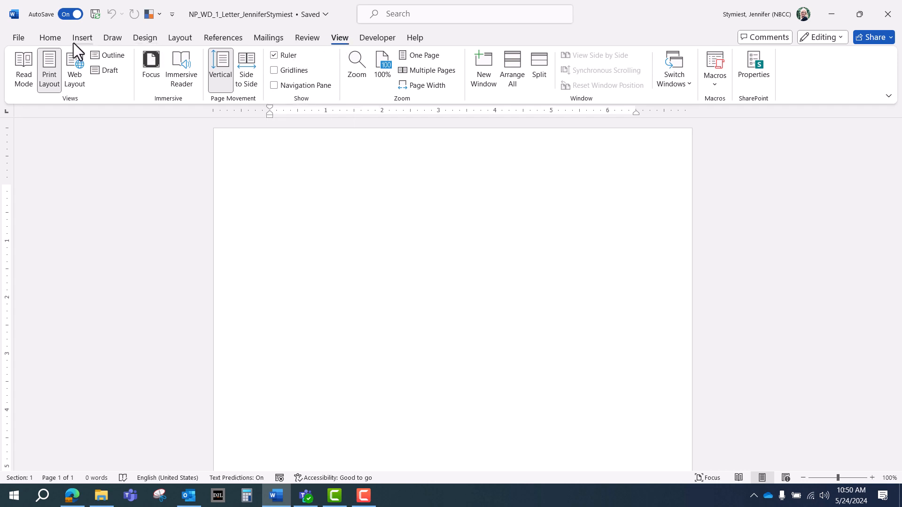
pyautogui.click(50, 40)
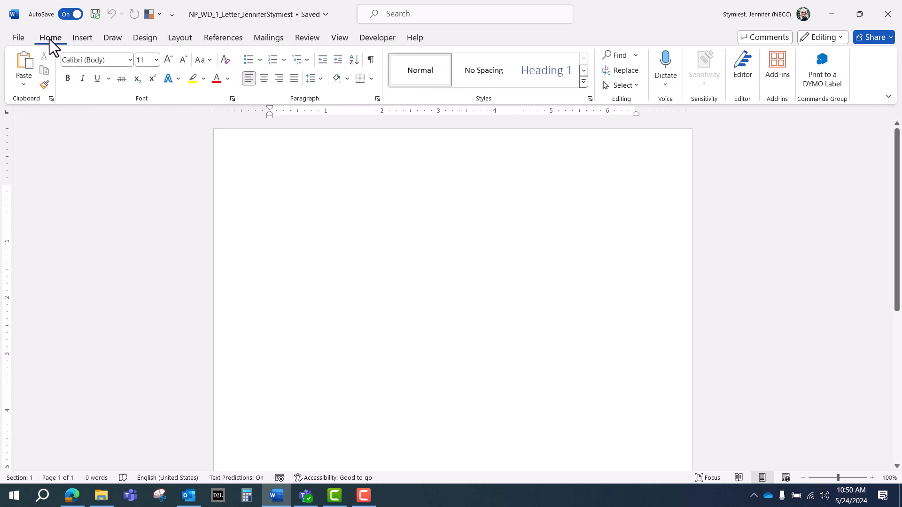
pyautogui.click(371, 60)
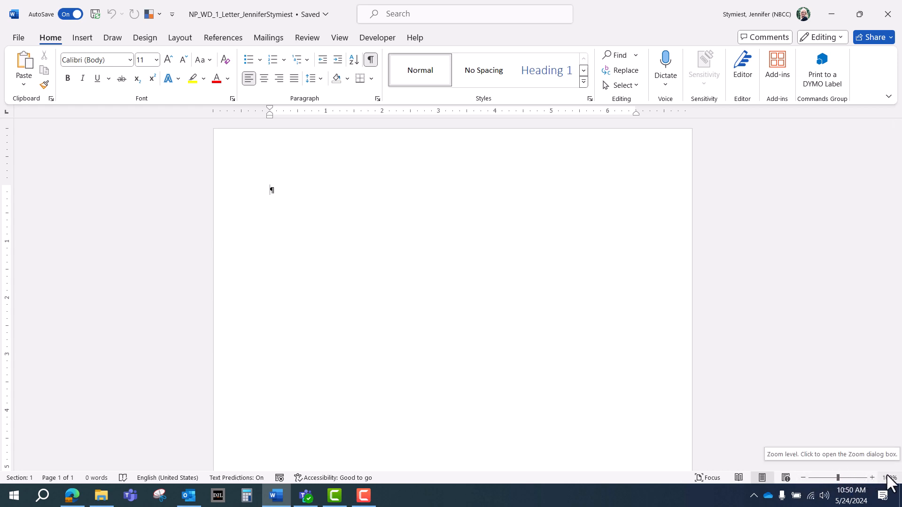
# Step: Zoom the page to 140% and scroll back up to the top of the page
pyautogui.moveTo(838, 477); pyautogui.dragTo(840, 477)
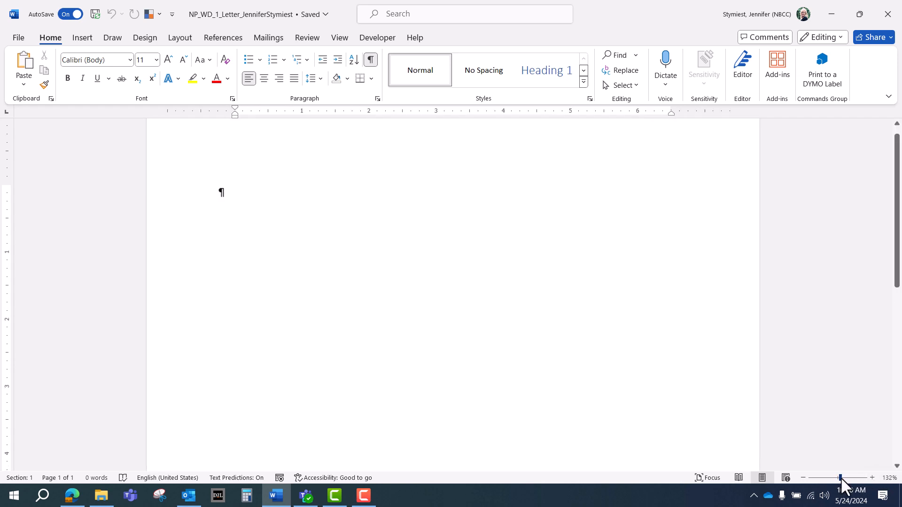
pyautogui.click(872, 478)
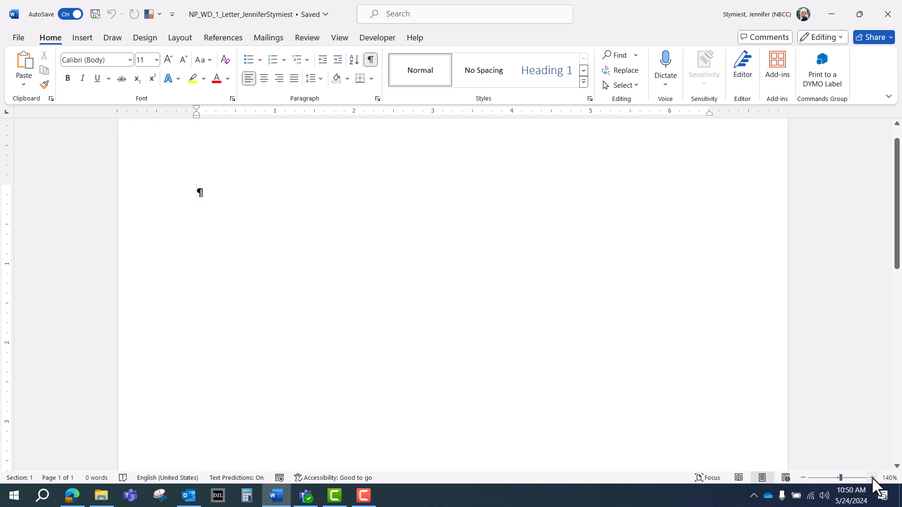
pyautogui.scroll(1, 527, 395)
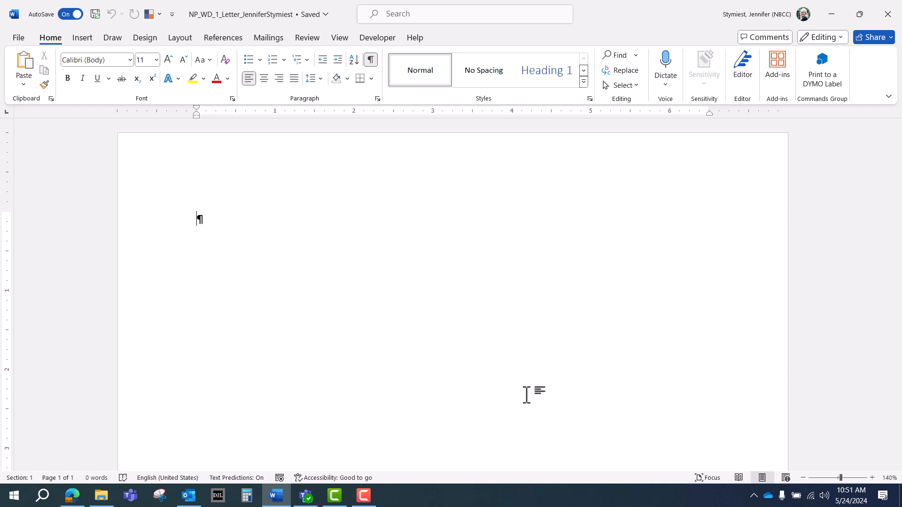
# Step: Type 'February 1, 2025' at the top of the letter, followed by two blank paragraphs
pyautogui.write('Febr')
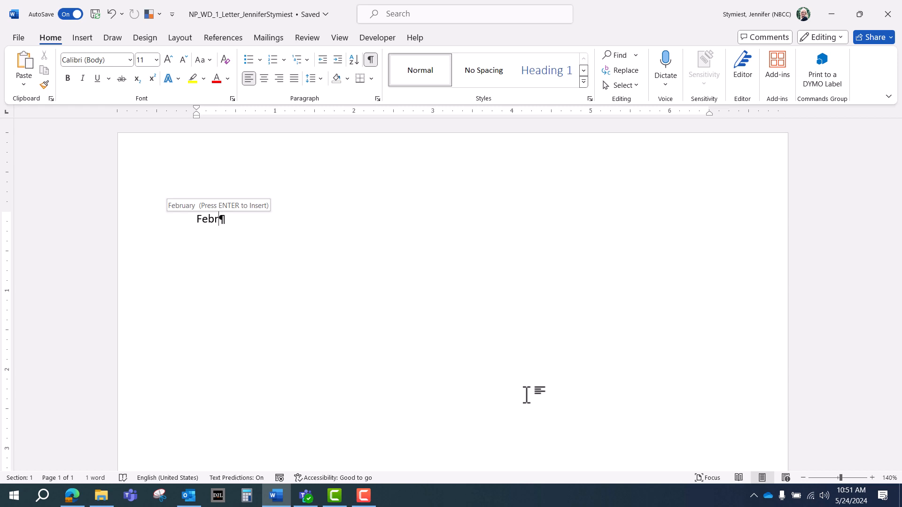
pyautogui.press('Return')
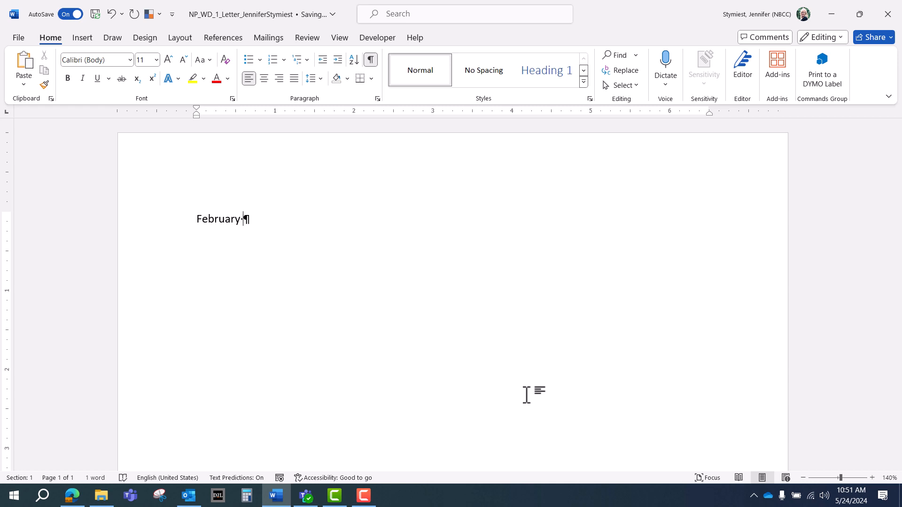
pyautogui.write('1, 2025')
pyautogui.press('Return')
pyautogui.press('Return')
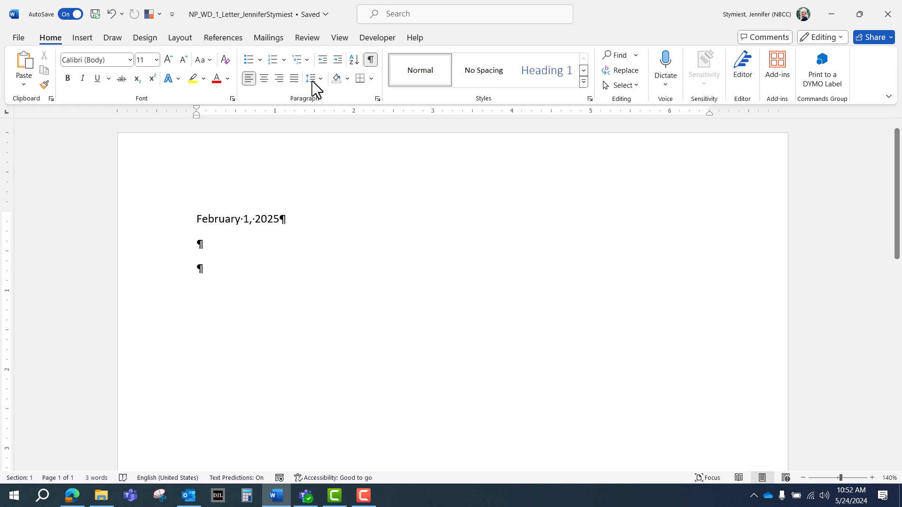
# Step: Type the recipient's name and 'Association of Water Quality Engineers' on separate lines
pyautogui.click(371, 60)
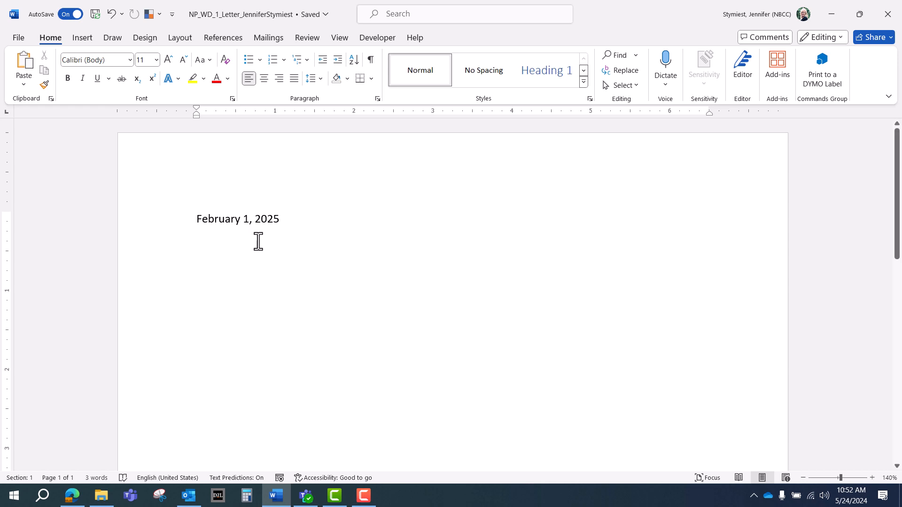
pyautogui.click(370, 59)
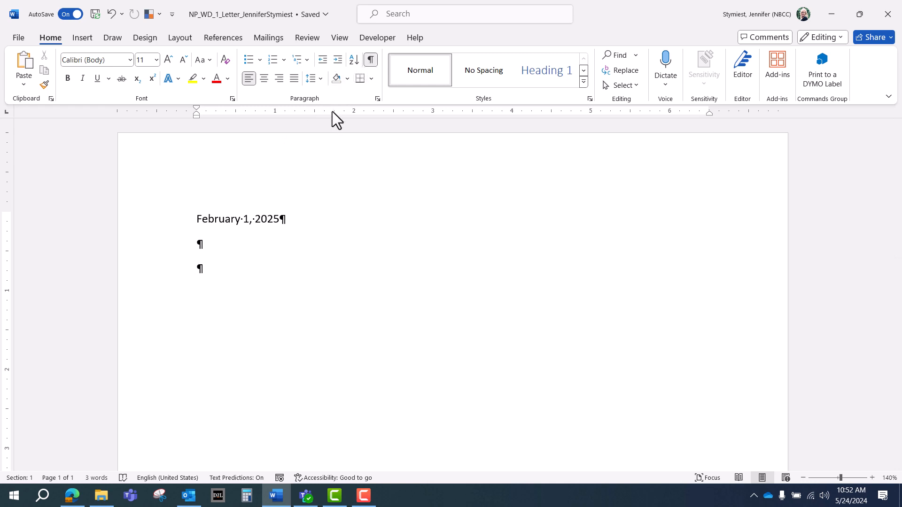
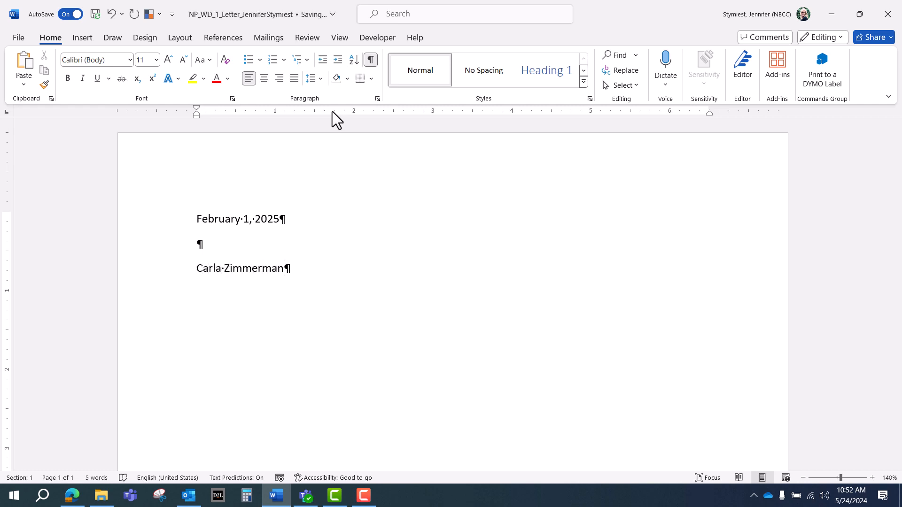
pyautogui.press('Return')
pyautogui.write('Association of Wa')
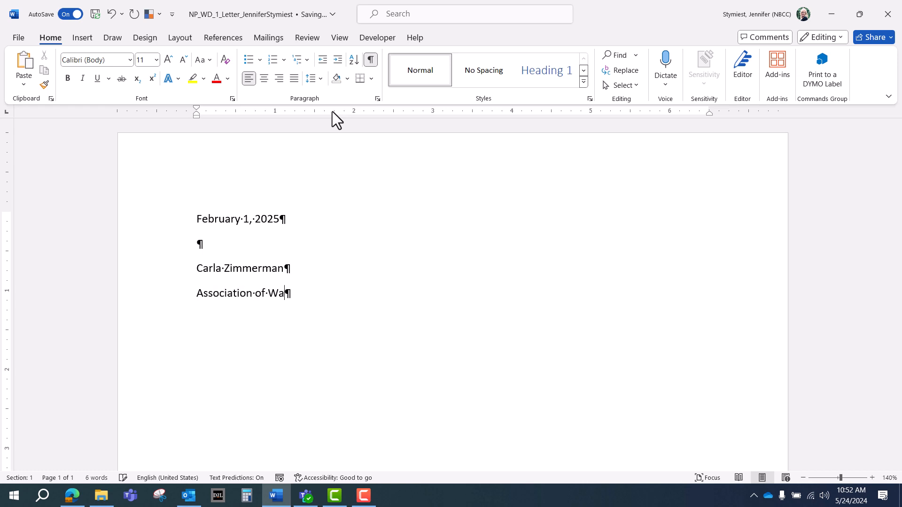
pyautogui.write('ter Quality Engineers')
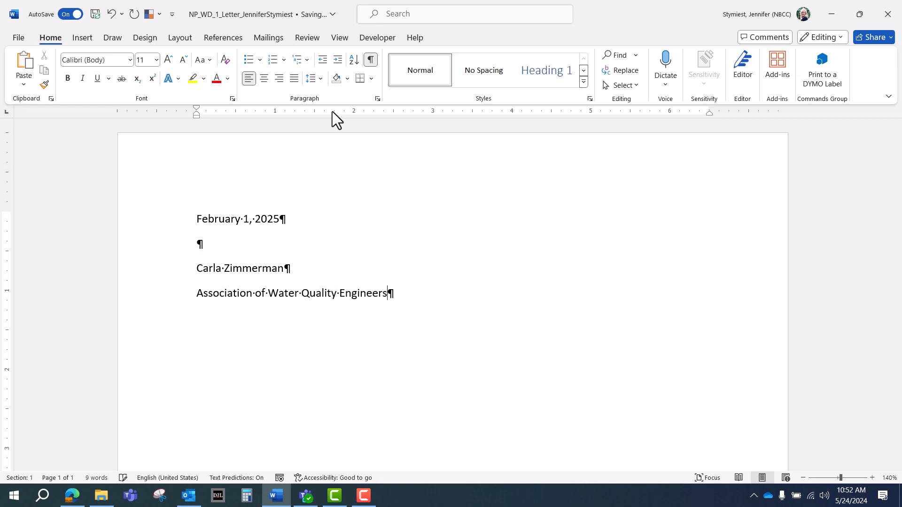
pyautogui.press('Return')
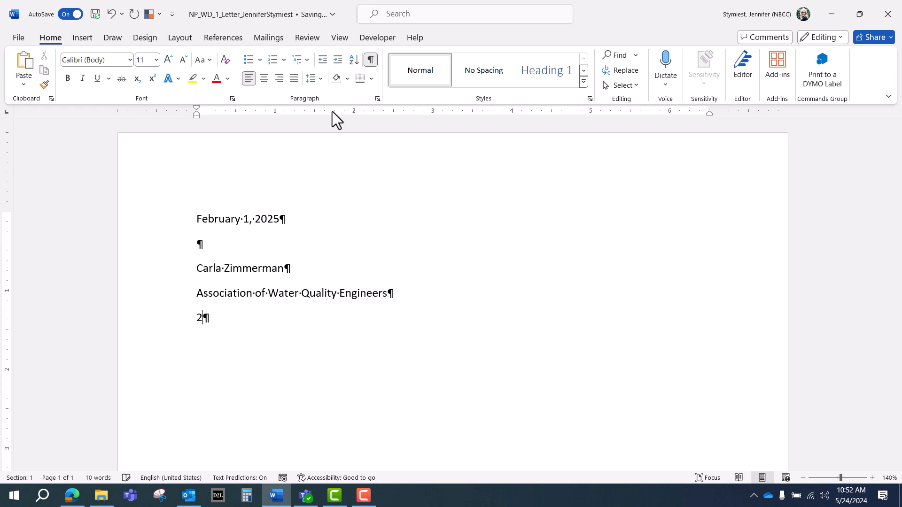
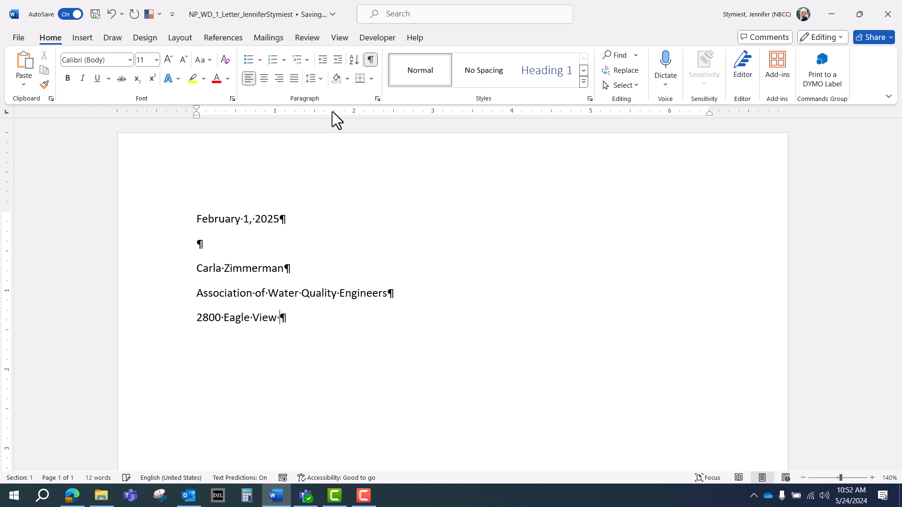
# Step: Add the recipient's street and city/state/ZIP lines, followed by a blank paragraph
pyautogui.press('Return')
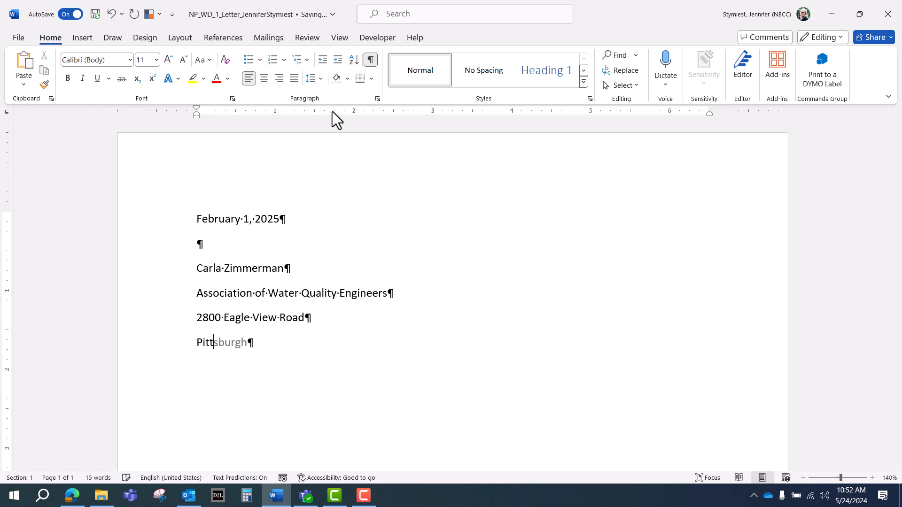
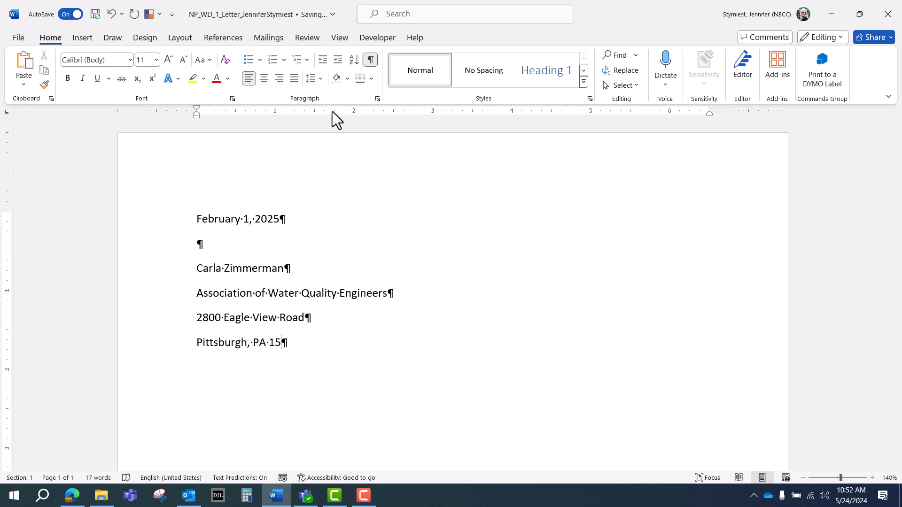
pyautogui.press('Return')
pyautogui.scroll(-2, 349, 277)
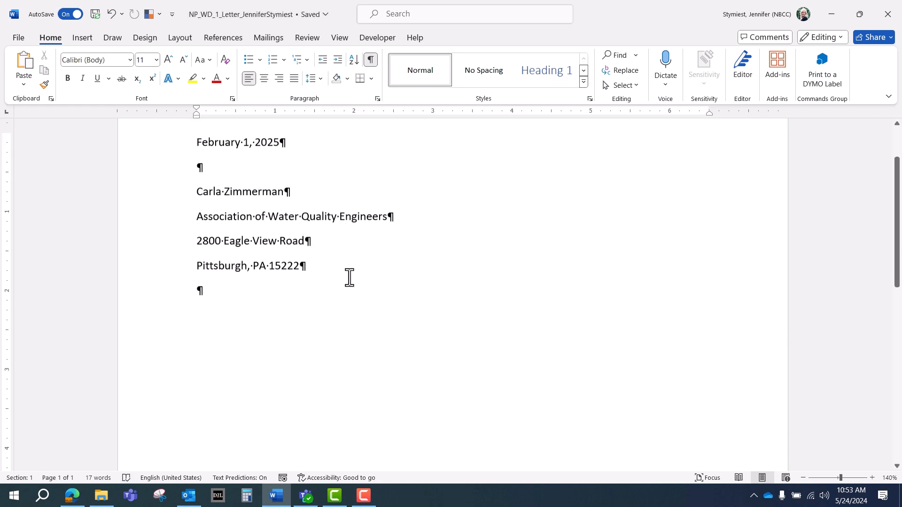
pyautogui.scroll(1, 349, 278)
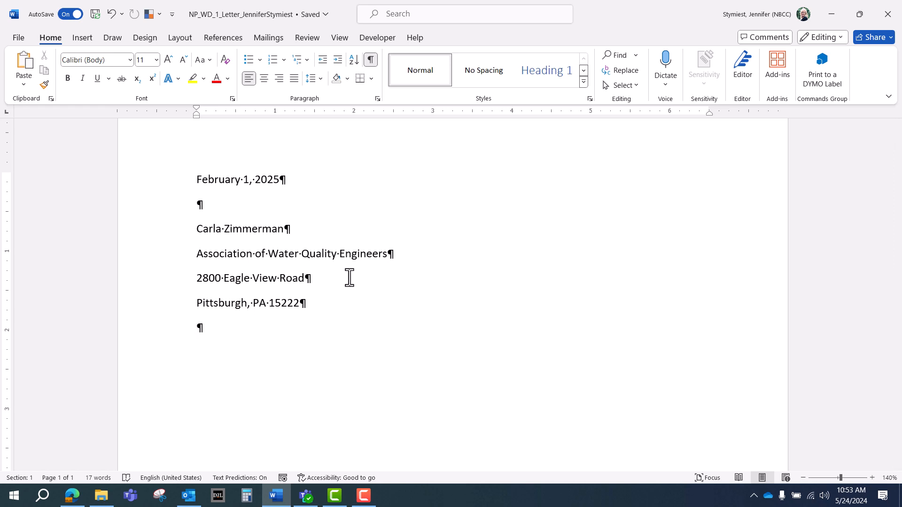
# Step: Type the salutation to the recipient and begin the body with 'Enclosed you will find the sustainability'
pyautogui.write('Dear Carla:')
pyautogui.press('Return')
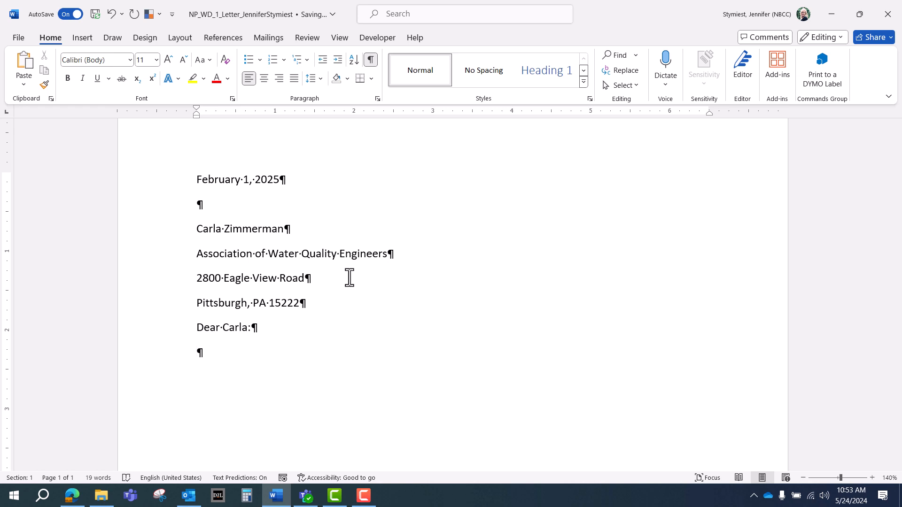
pyautogui.write('Enclosed you w')
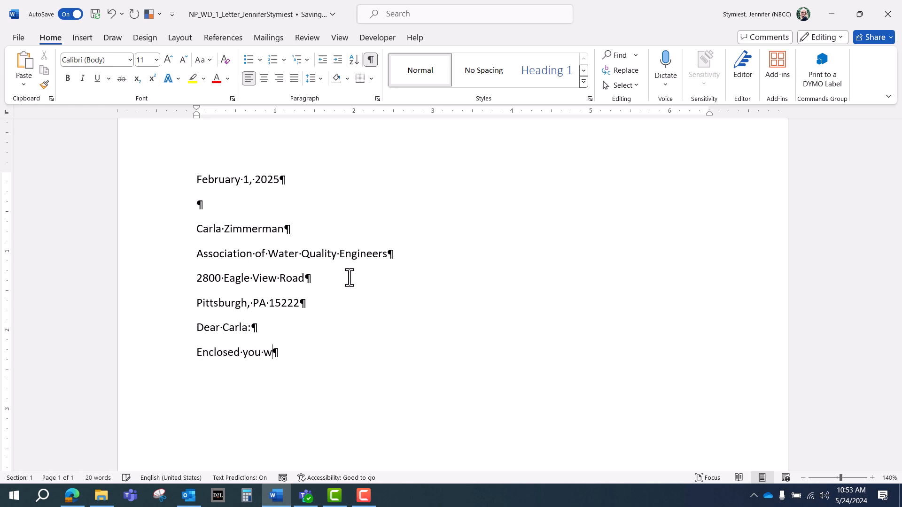
pyautogui.write('ill find the sustain')
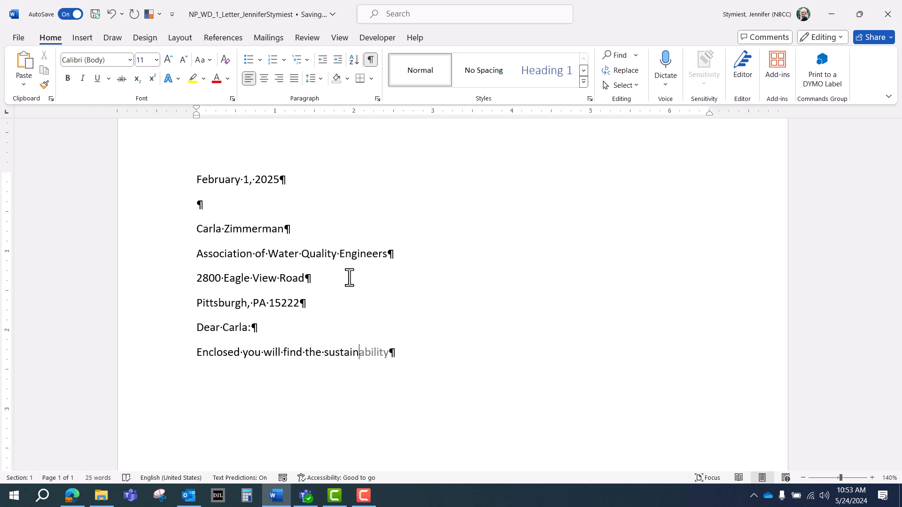
pyautogui.press('Return')
pyautogui.press('BackSpace')
pyautogui.write('a')
pyautogui.press('Tab')
# Step: Continue the body: brochures we discussed, thanks for distributing them at next month's National Water Quality Conference
pyautogui.write('brochu')
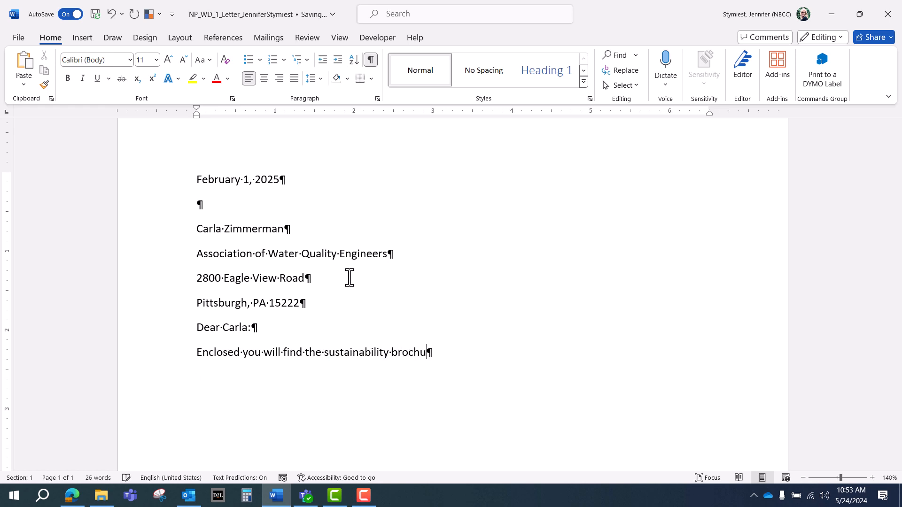
pyautogui.write('res we dis')
pyautogui.write('cha')
pyautogui.press('BackSpace')
pyautogui.press('BackSpace')
pyautogui.write('ussed.')
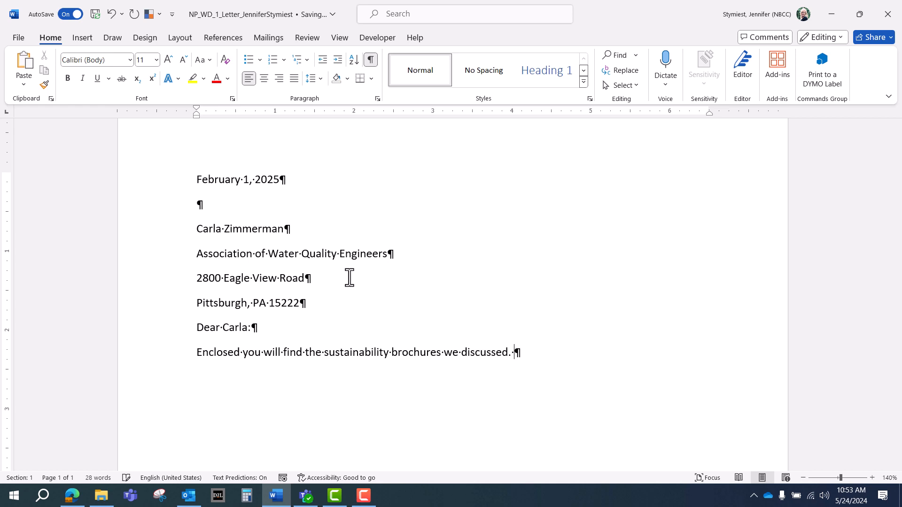
pyautogui.write(' Thank you for')
pyautogui.write('eeing ')
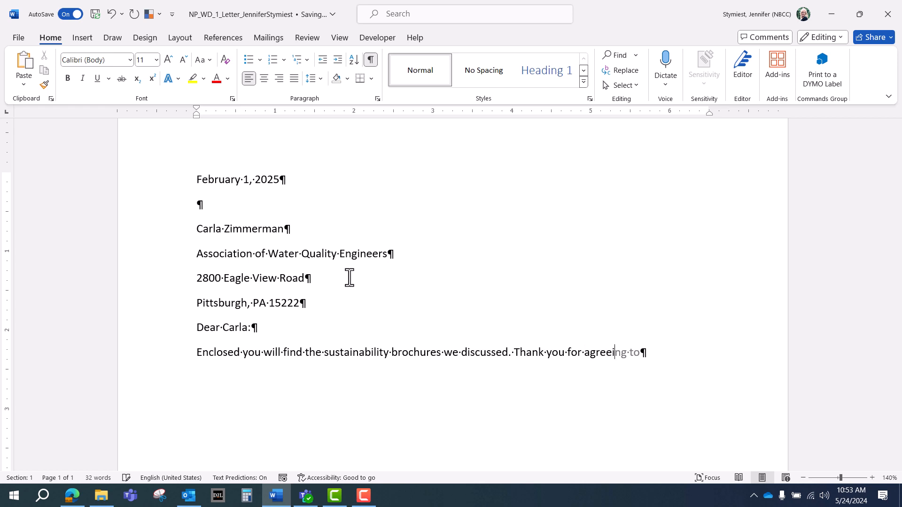
pyautogui.write('to distru')
pyautogui.press('BackSpace')
pyautogui.write('ibute the')
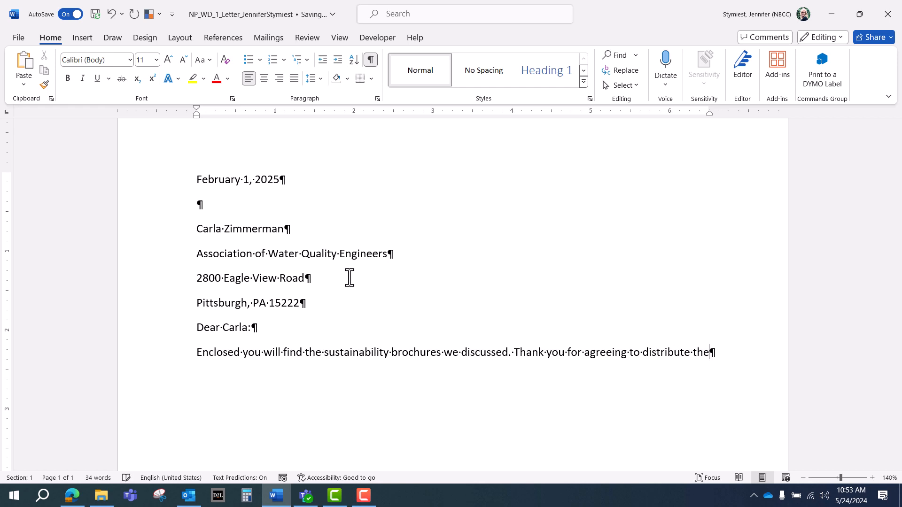
pyautogui.write('m at next mont')
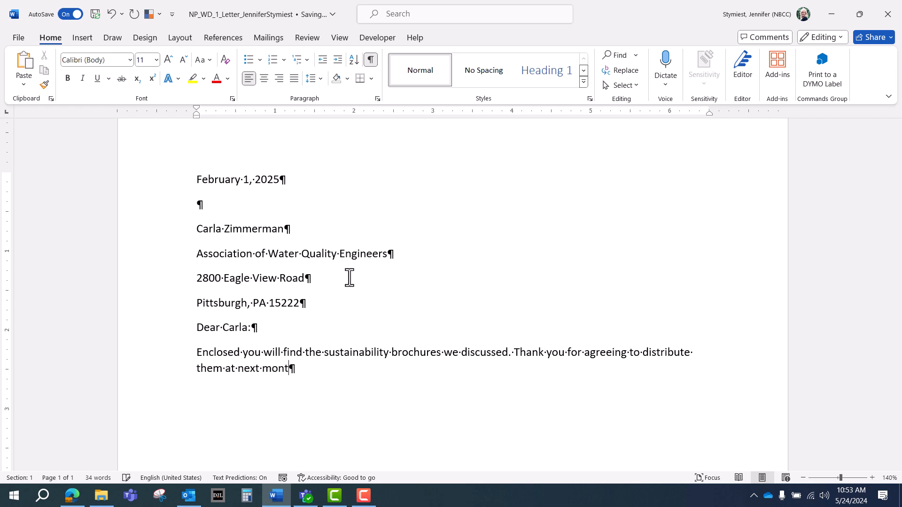
pyautogui.write("h's National A")
pyautogui.press('BackSpace')
pyautogui.write('Wate')
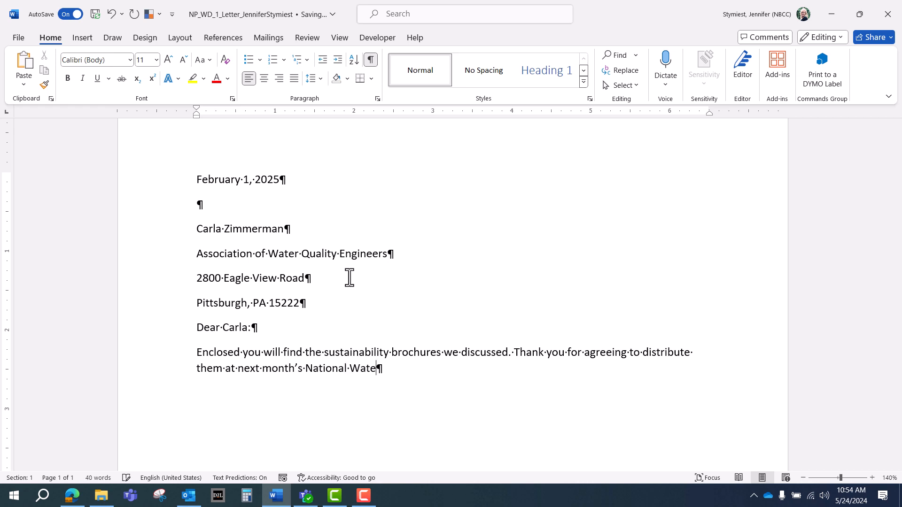
pyautogui.write('r Quality Confer')
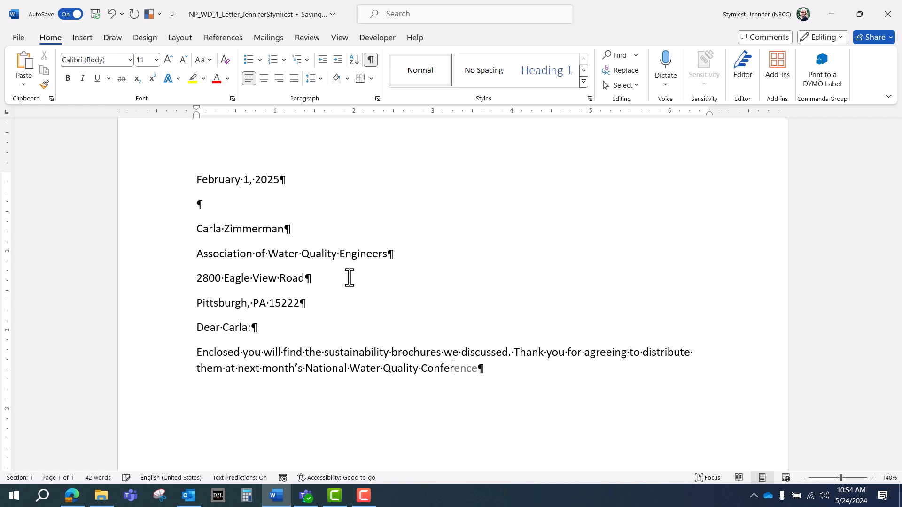
pyautogui.write('ence.')
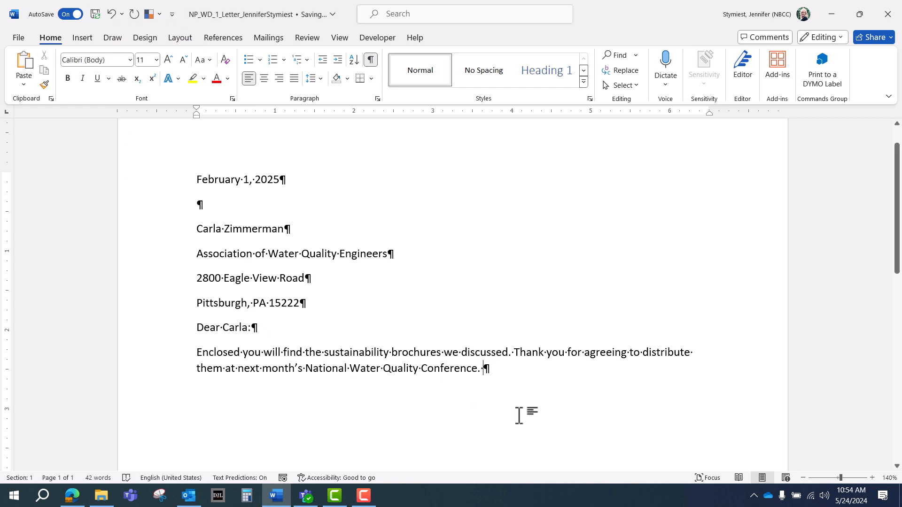
# Step: Add a sentence inviting questions not covered in the brochures via the sender's e-mail, then start a new paragraph
pyautogui.write('If you have ')
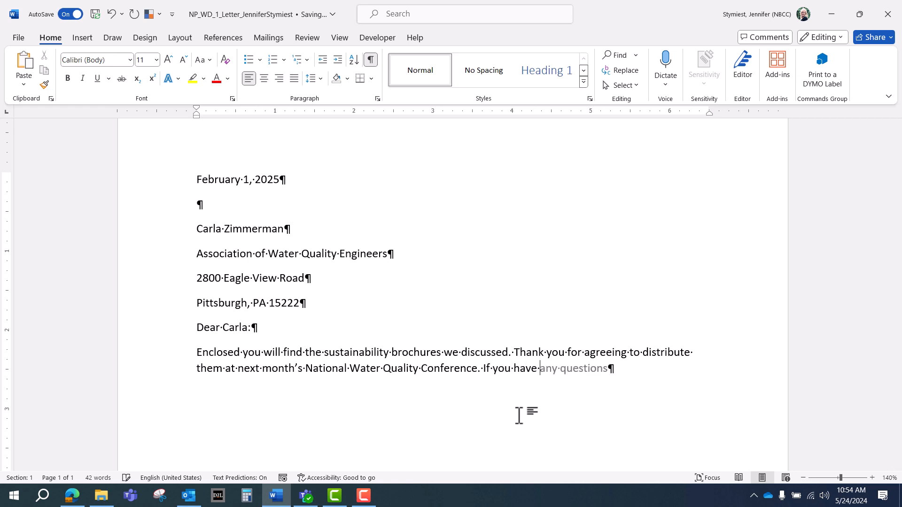
pyautogui.write('any question')
pyautogui.press('BackSpace')
pyautogui.press('BackSpace')
pyautogui.press('BackSpace')
pyautogui.press('BackSpace')
pyautogui.write('stion')
pyautogui.write('s not')
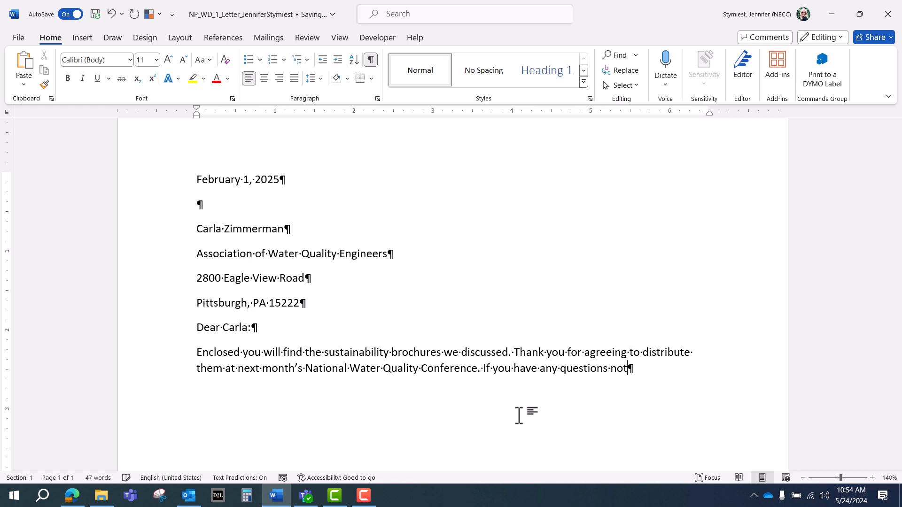
pyautogui.write(' covered in the ')
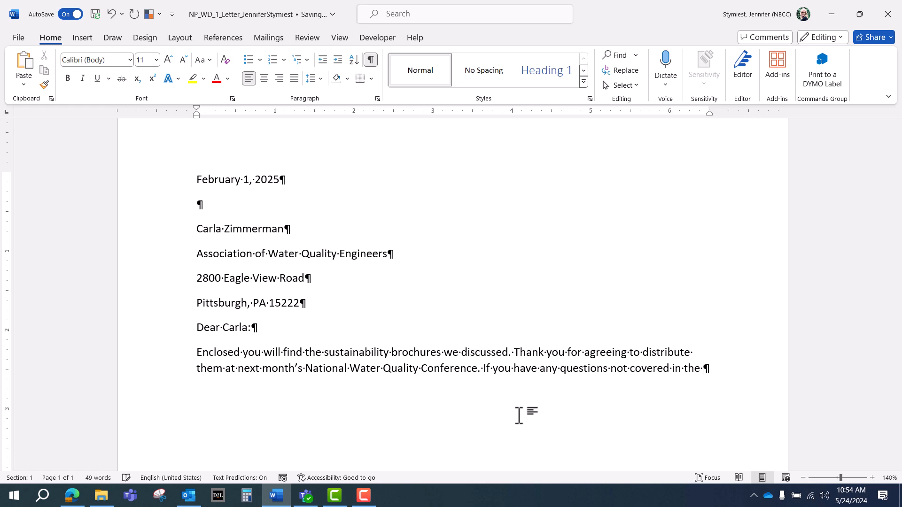
pyautogui.write('brochures, please conta')
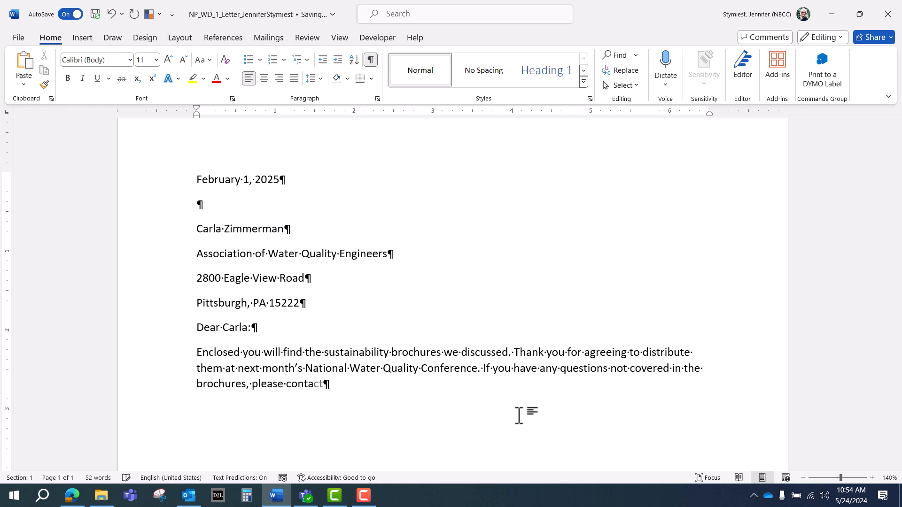
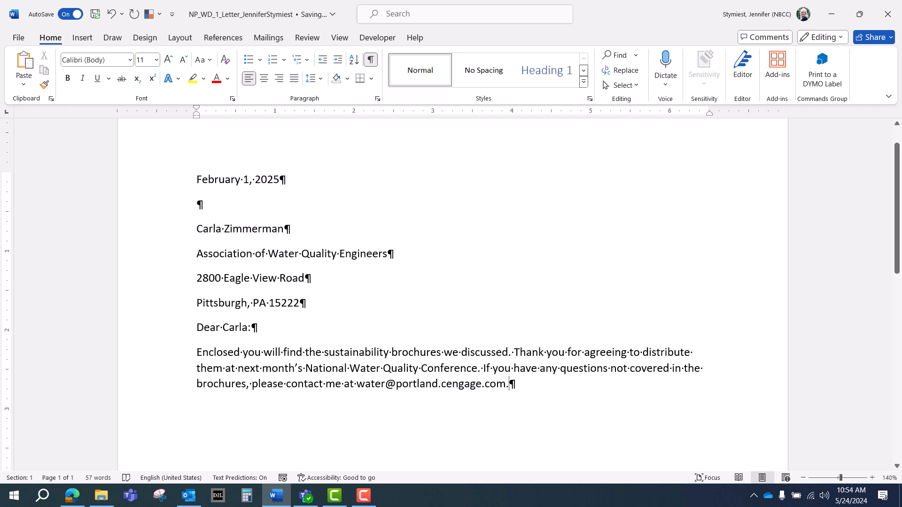
pyautogui.press('Return')
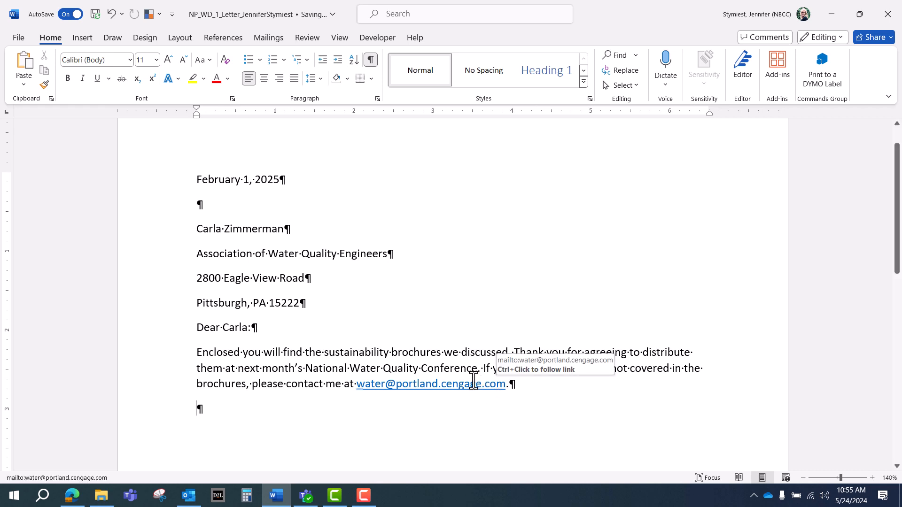
# Step: Remove the hyperlink from the e-mail address so it shows as plain text
pyautogui.click(425, 388)
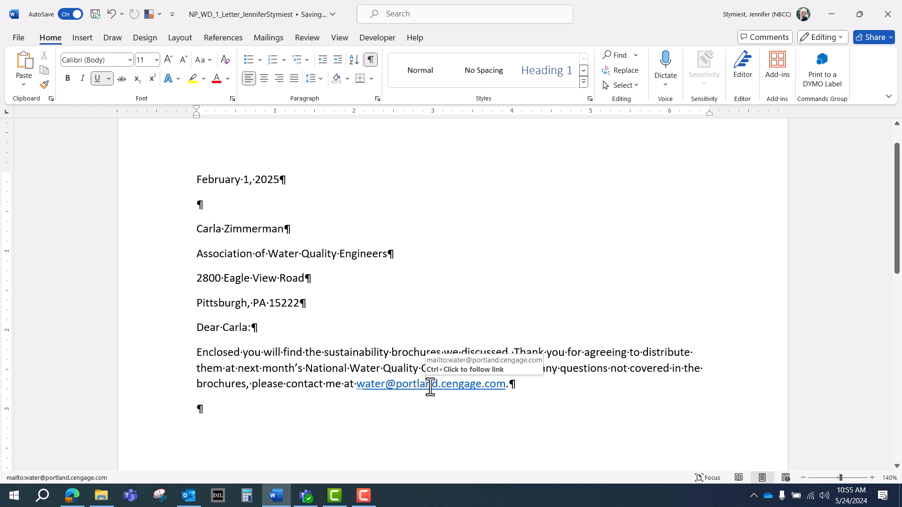
pyautogui.rightClick(430, 389)
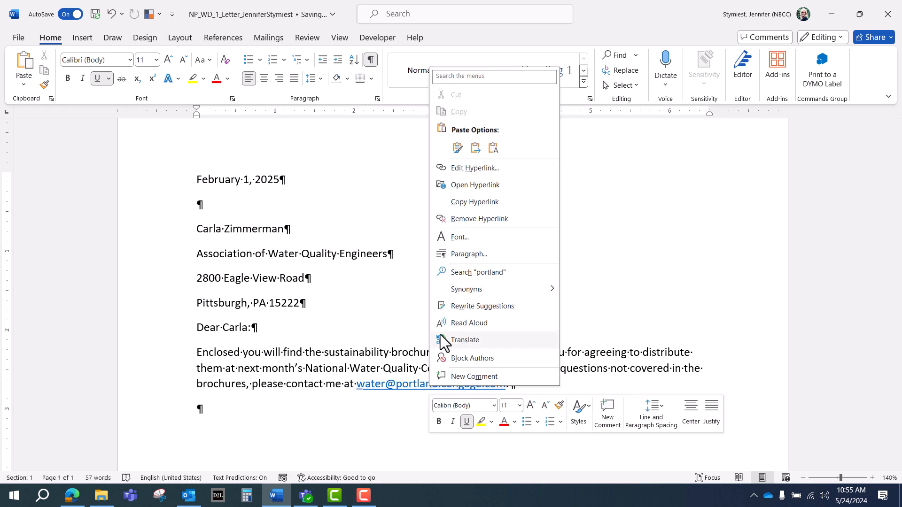
pyautogui.click(459, 222)
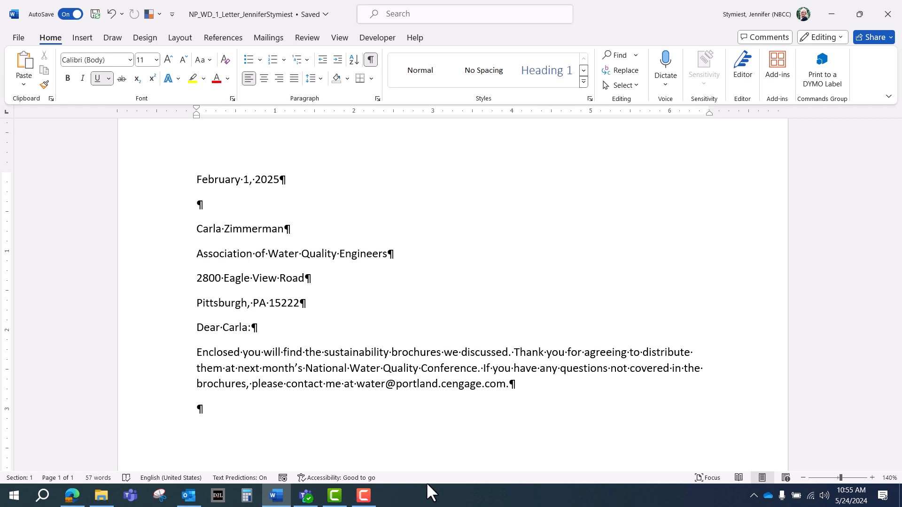
# Step: Replace 'sustainability' with 'water conservation' before 'brochures' in the first sentence
pyautogui.press('Up')
pyautogui.press('Up')
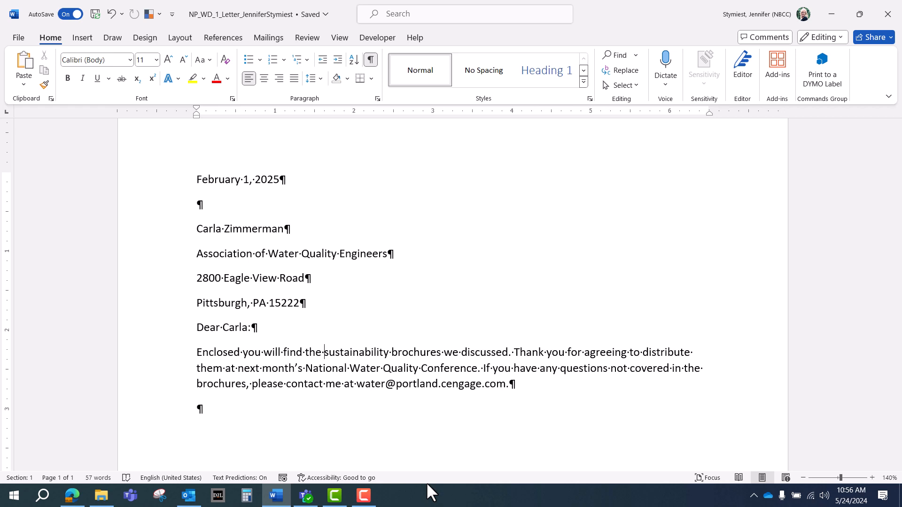
pyautogui.hotkey('ctrl', 'BackSpace')
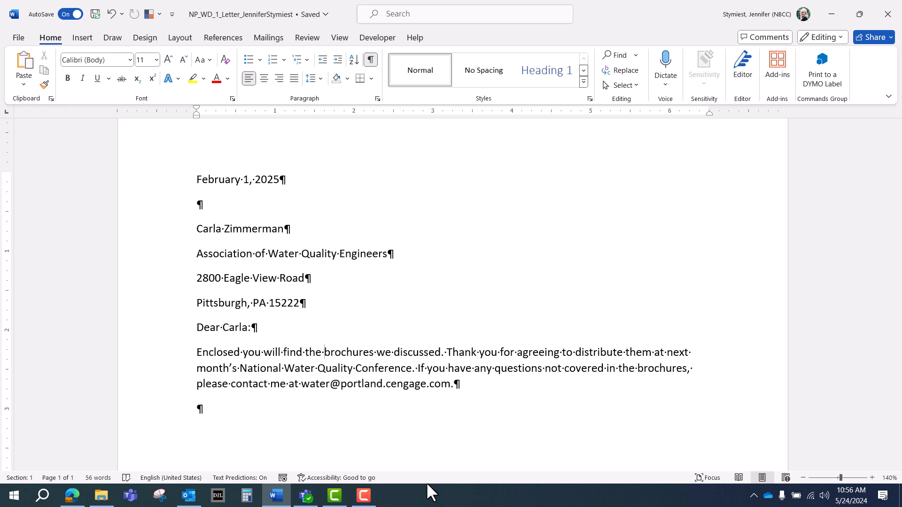
pyautogui.write('water con')
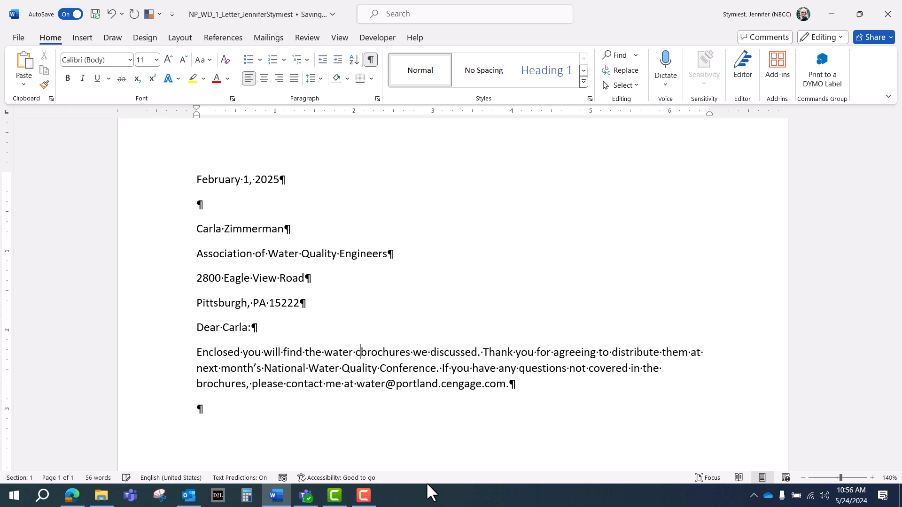
pyautogui.write('servation')
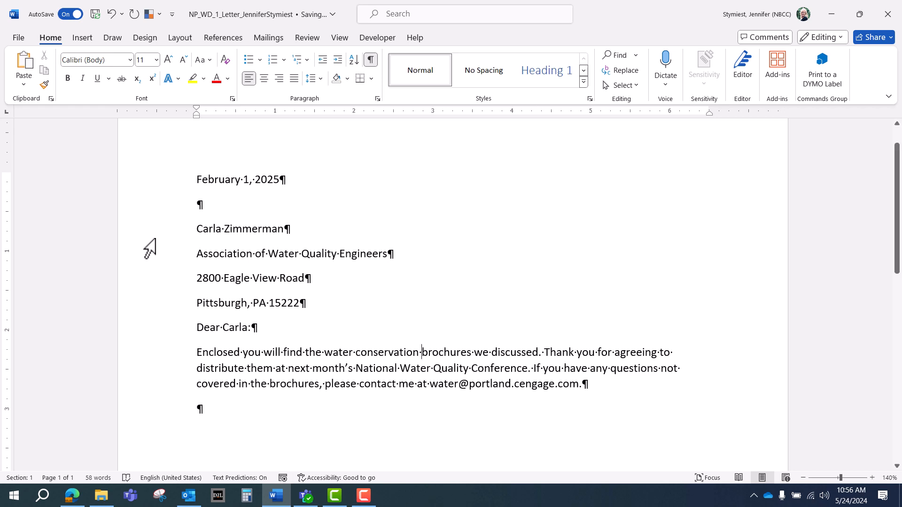
pyautogui.click(113, 14)
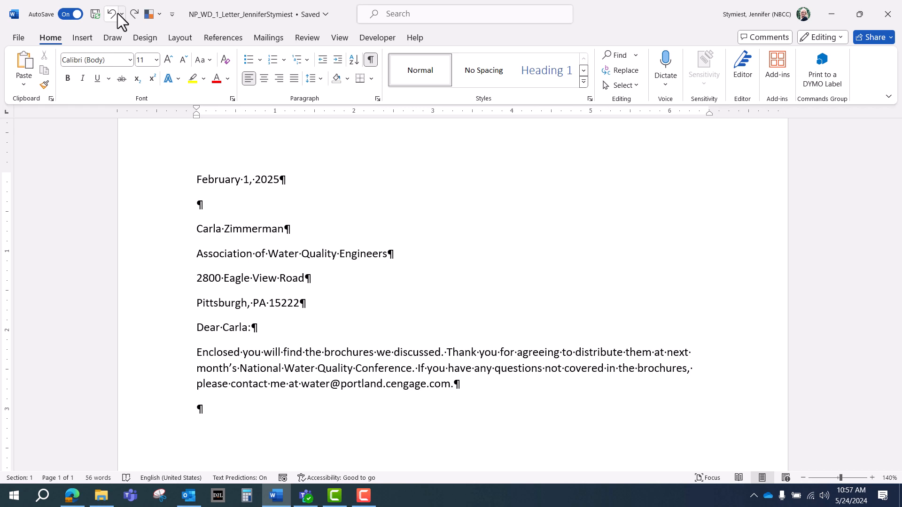
pyautogui.click(118, 14)
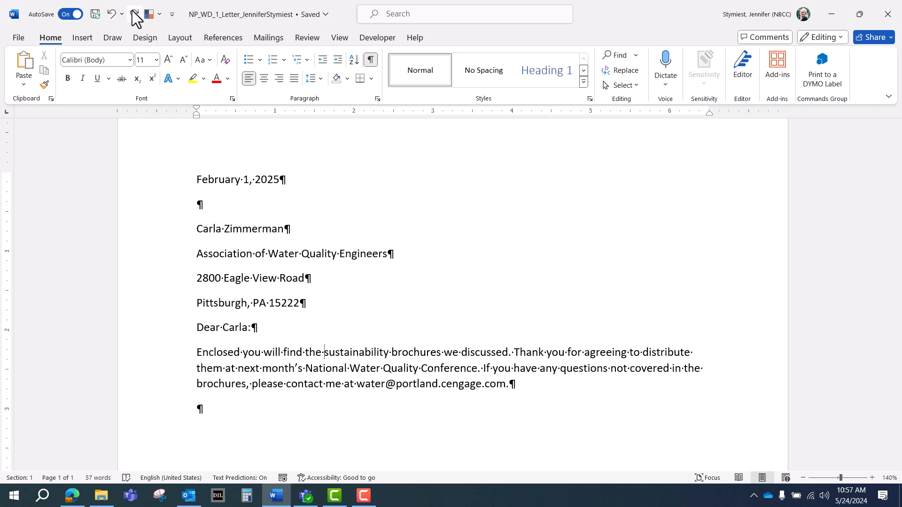
pyautogui.click(134, 15)
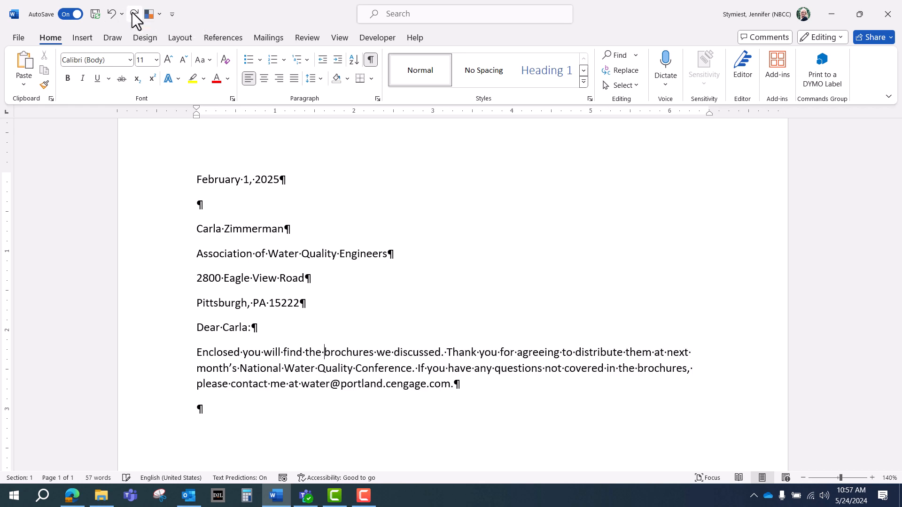
pyautogui.click(134, 15)
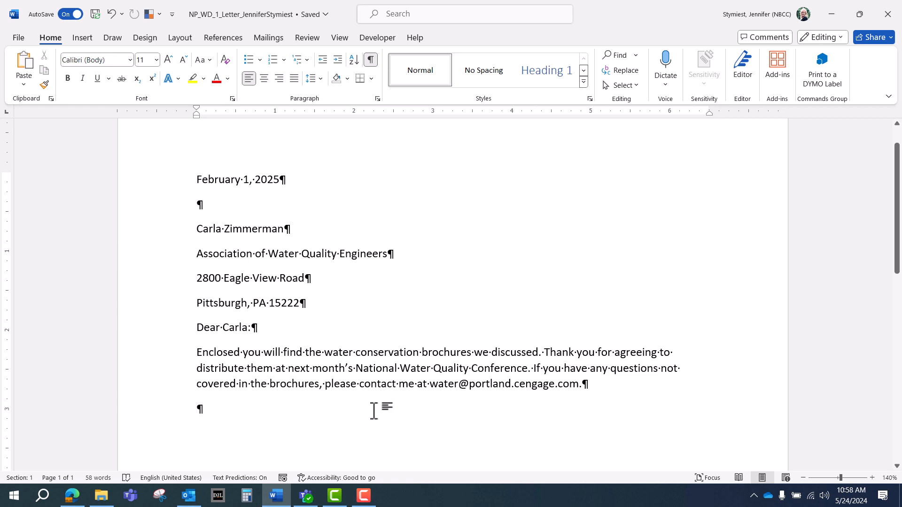
# Step: Type the second body paragraph about including the requested city reservoir maps, typos included
pyautogui.write('in')
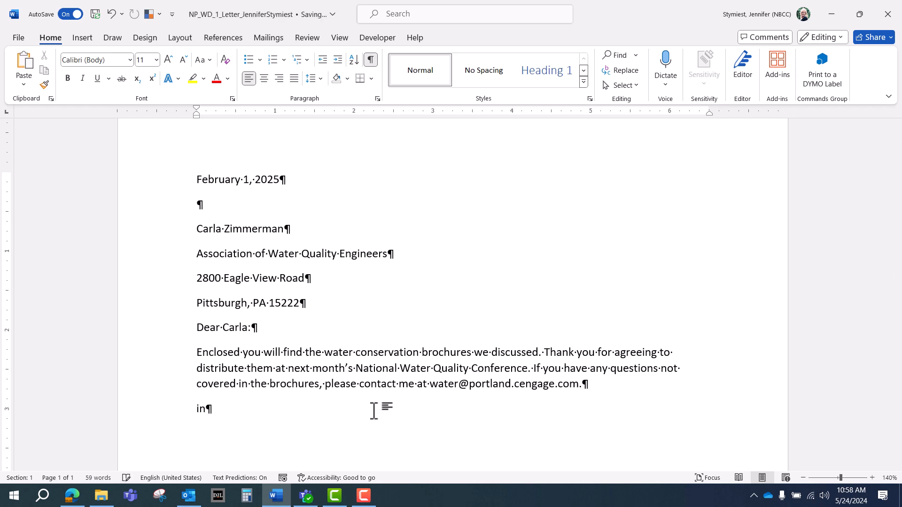
pyautogui.write(' you')
pyautogui.write("'re")
pyautogui.write(' phone messa')
pyautogui.write('ge')
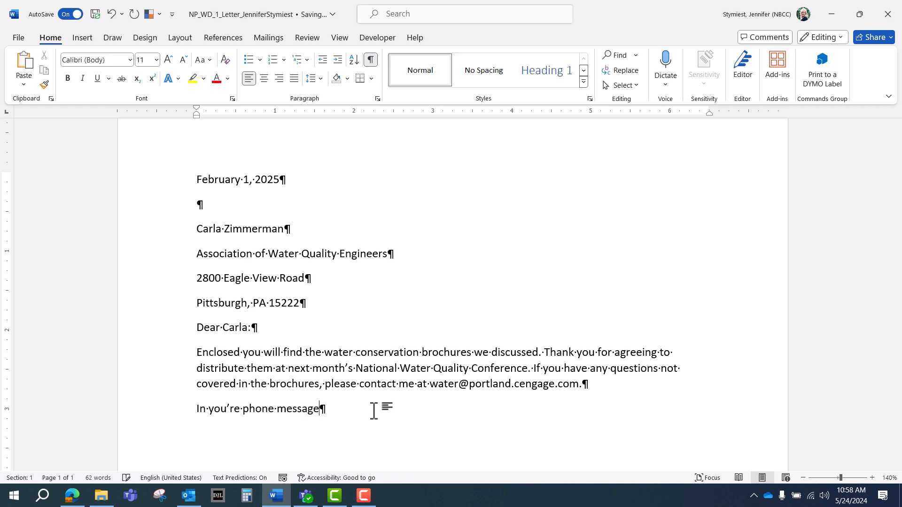
pyautogui.write(', you asked me to include')
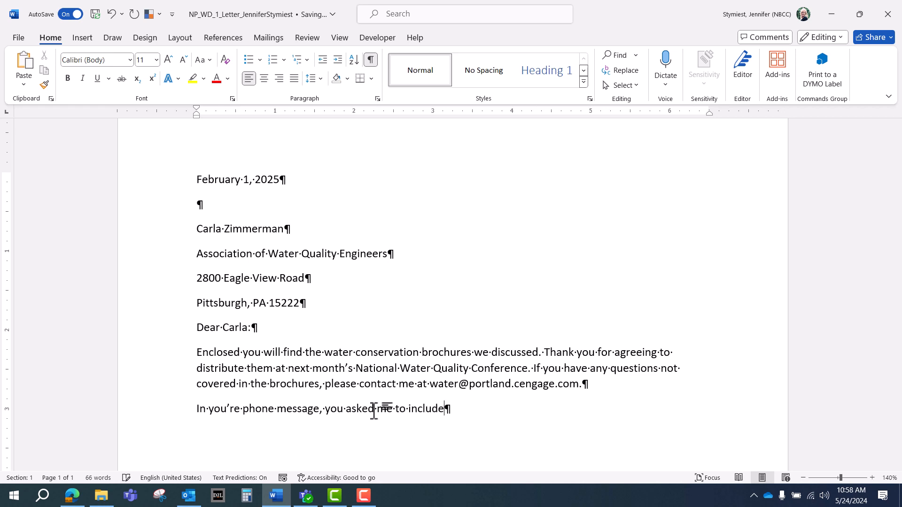
pyautogui.write(' maps of ')
pyautogui.write('teh')
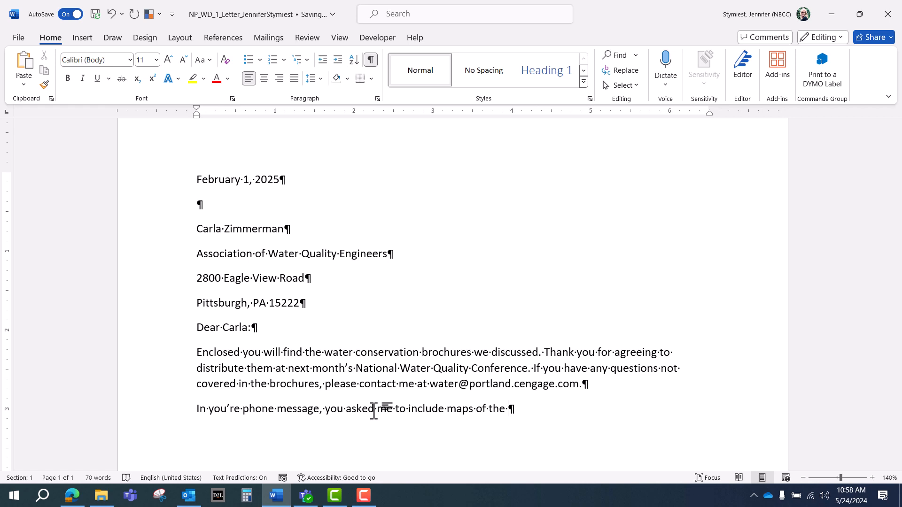
pyautogui.write(' city reservoirres.')
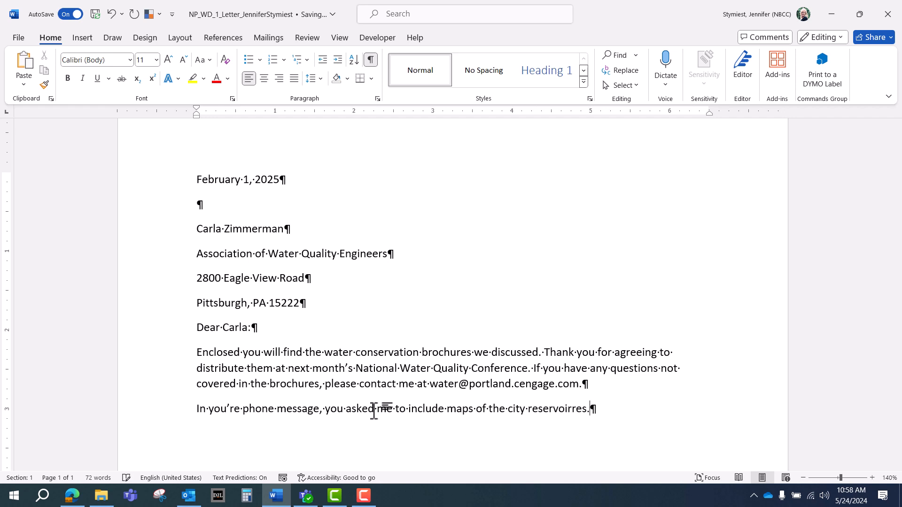
pyautogui.write(' They')
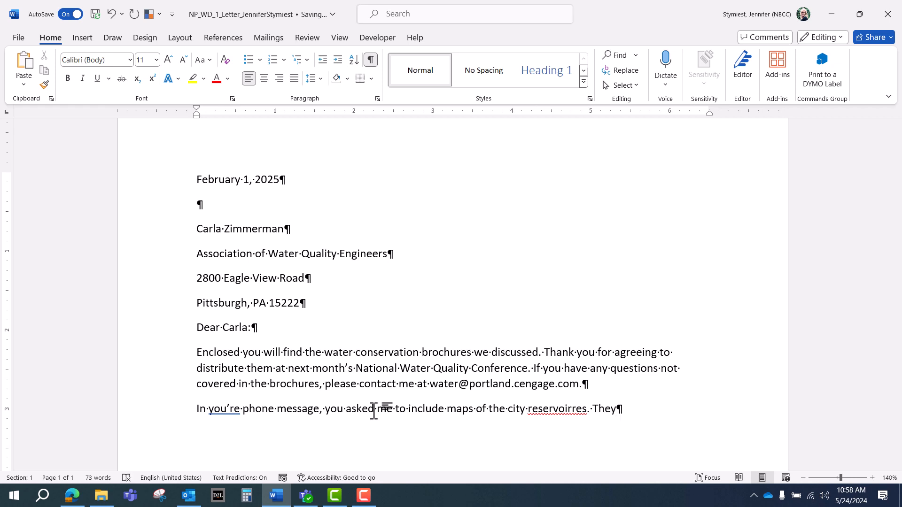
pyautogui.write(' are rot back')
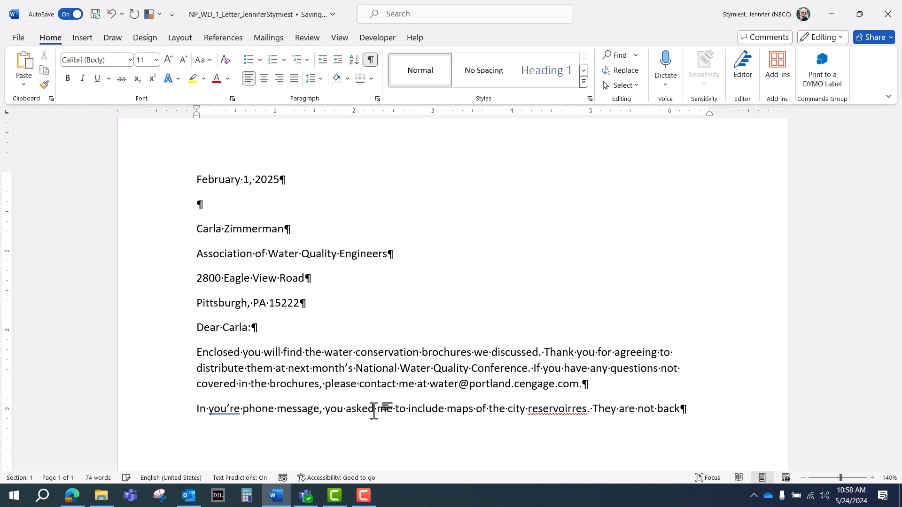
pyautogui.write(' from the print')
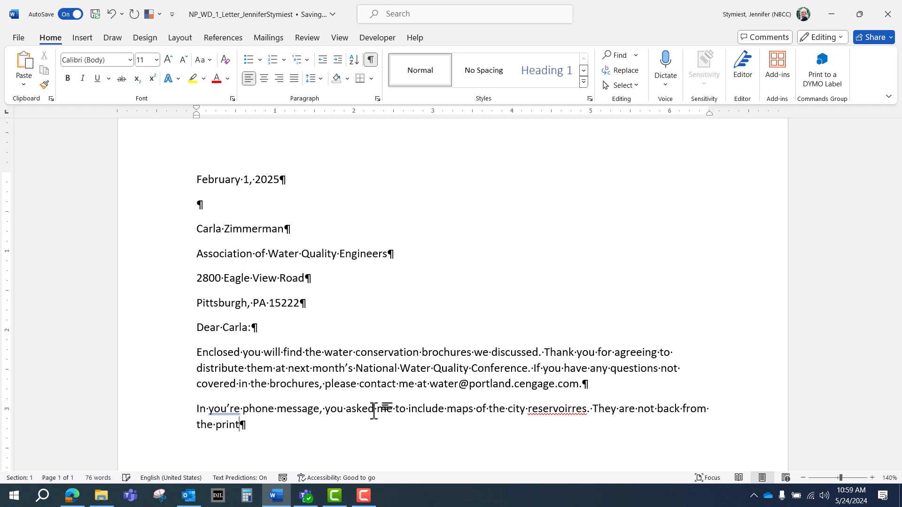
pyautogui.write('er yet, but I will send ')
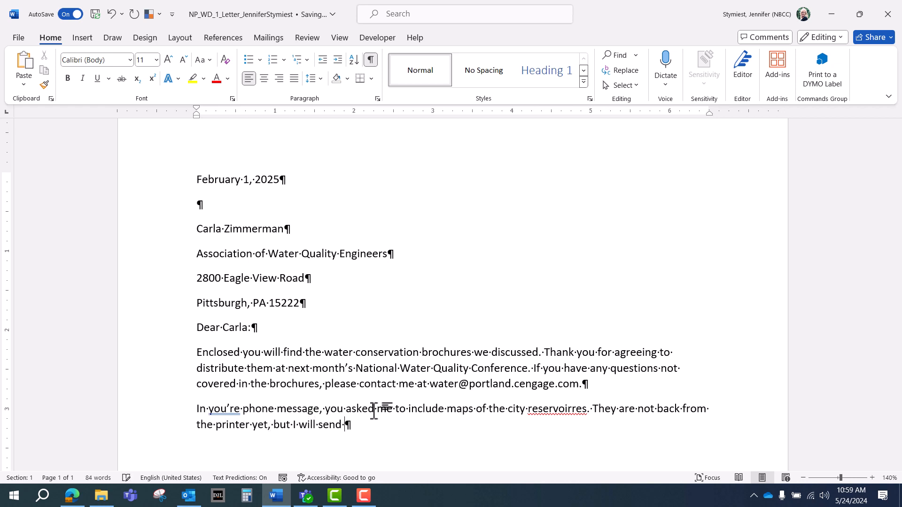
pyautogui.write('them as soon as they are actual')
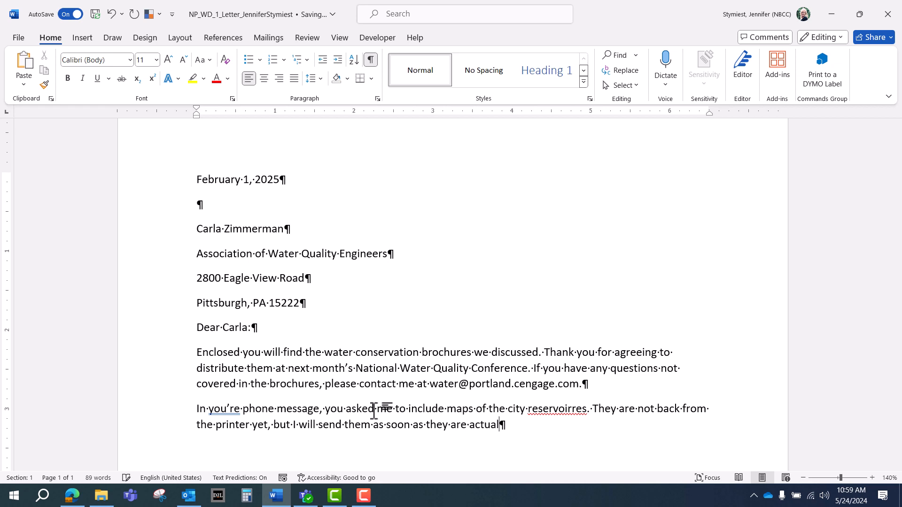
pyautogui.write('ly ready.')
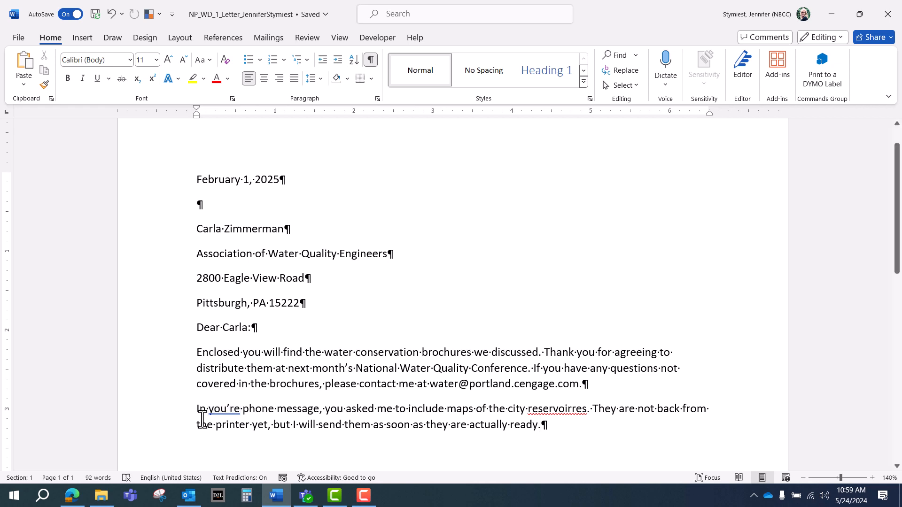
# Step: Correct you're to your and reservoirres to reservoirs, and shorten 'actually ready' to 'ready'
pyautogui.rightClick(227, 408)
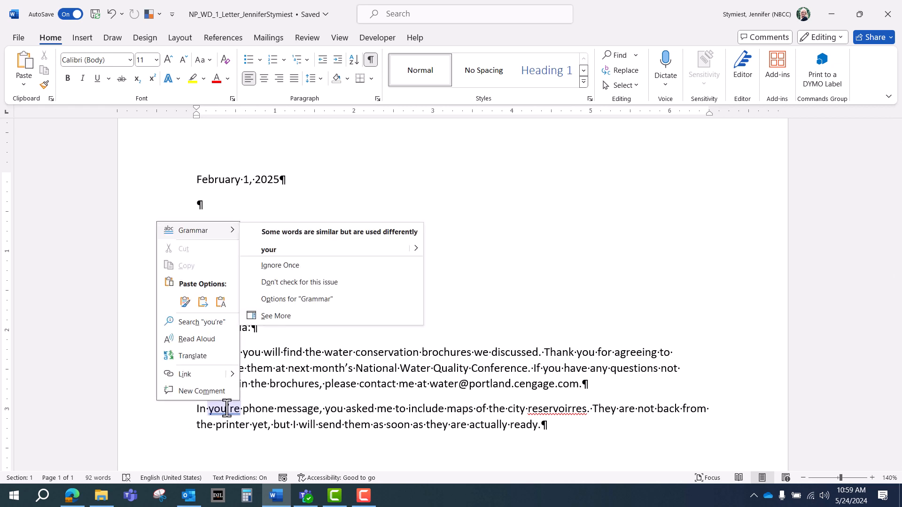
pyautogui.click(268, 250)
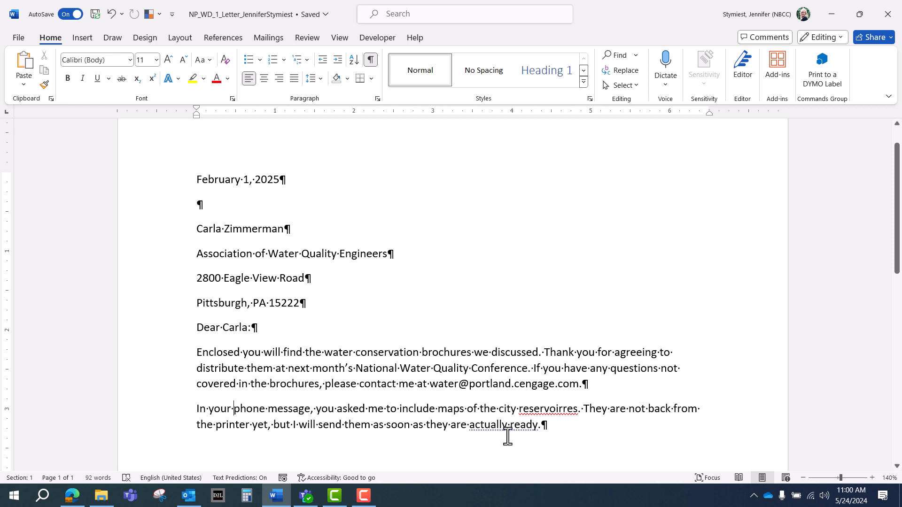
pyautogui.rightClick(560, 412)
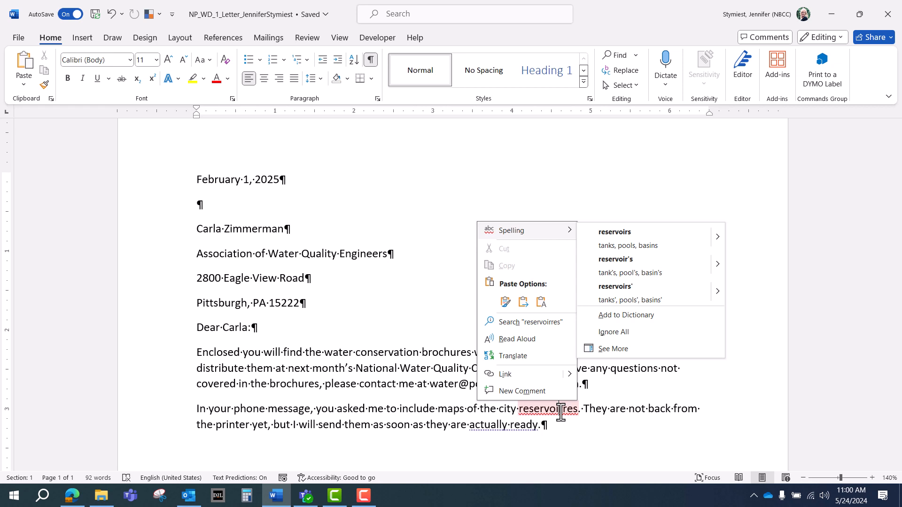
pyautogui.click(630, 238)
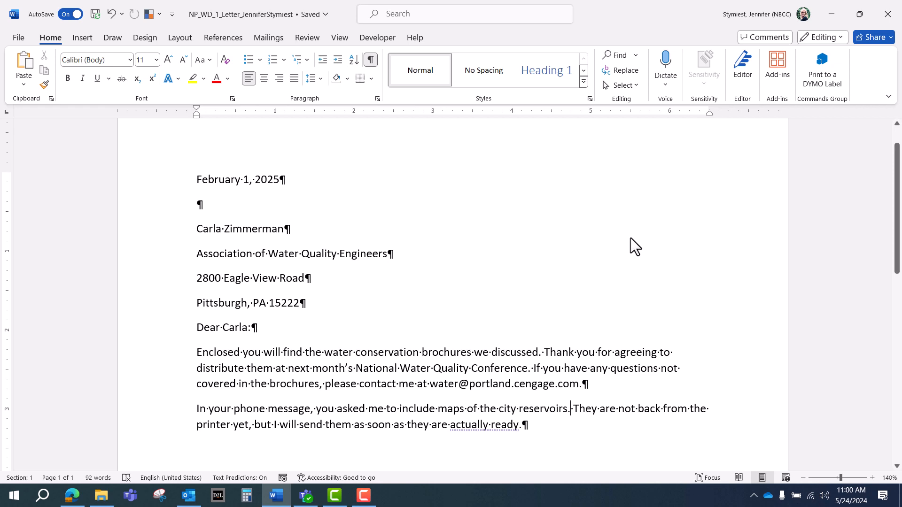
pyautogui.rightClick(468, 425)
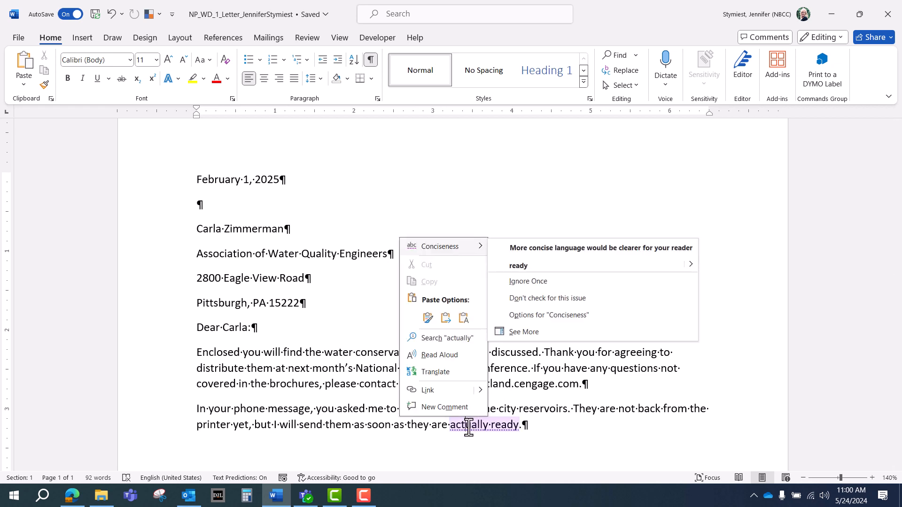
pyautogui.click(536, 269)
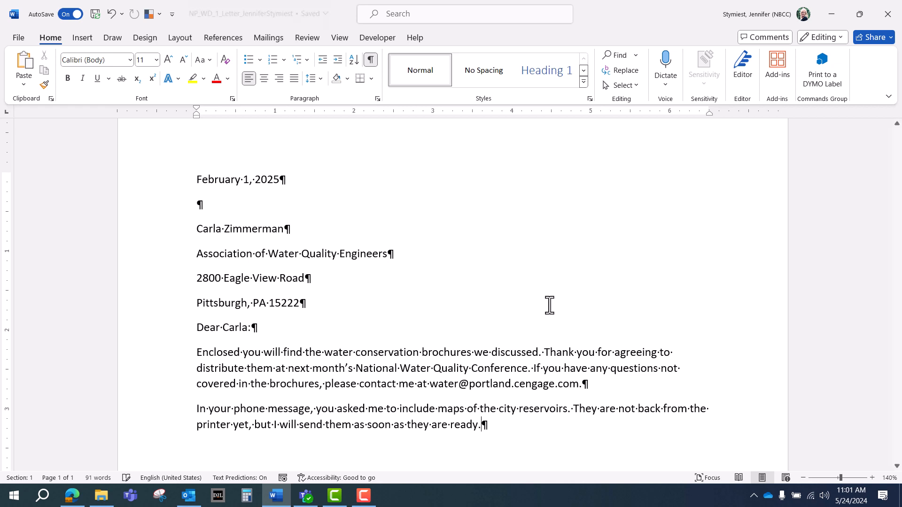
# Step: Type the closing 'Sincerely yours,' followed by the signer's name below the body
pyautogui.scroll(-3, 548, 338)
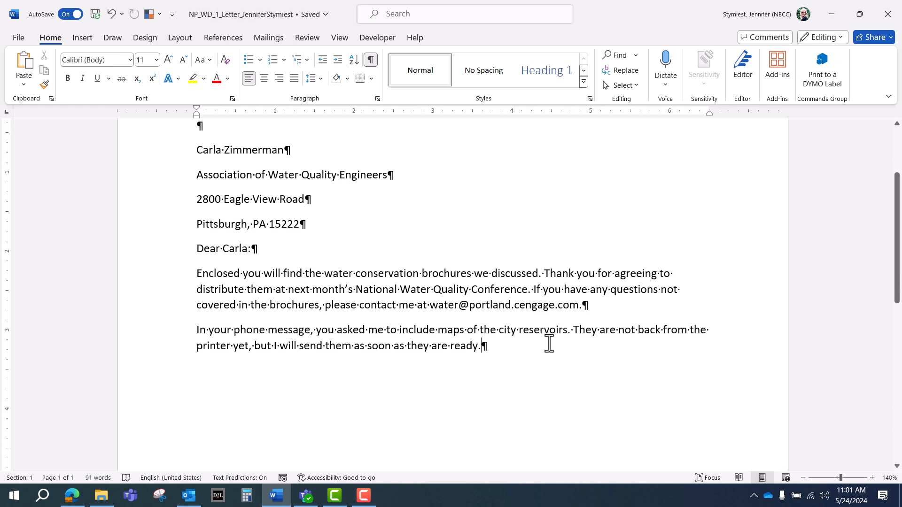
pyautogui.press('Return')
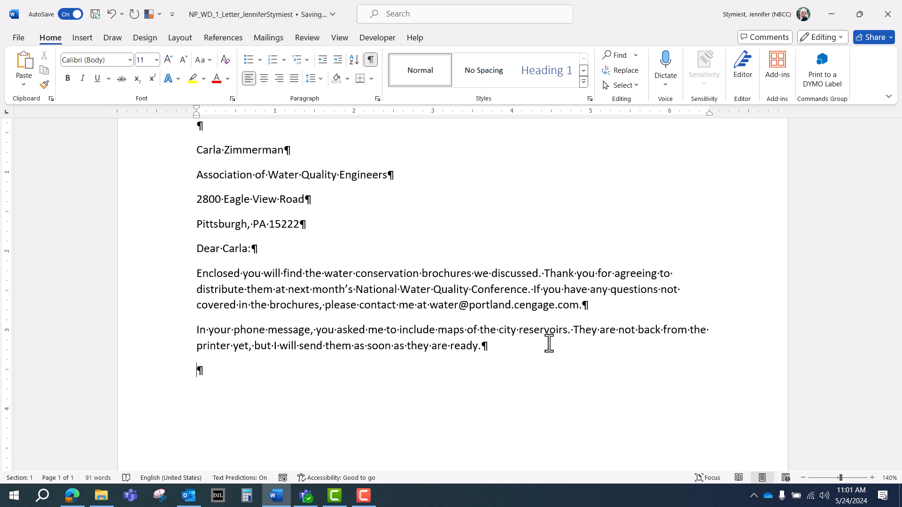
pyautogui.write('Sincerely yours,')
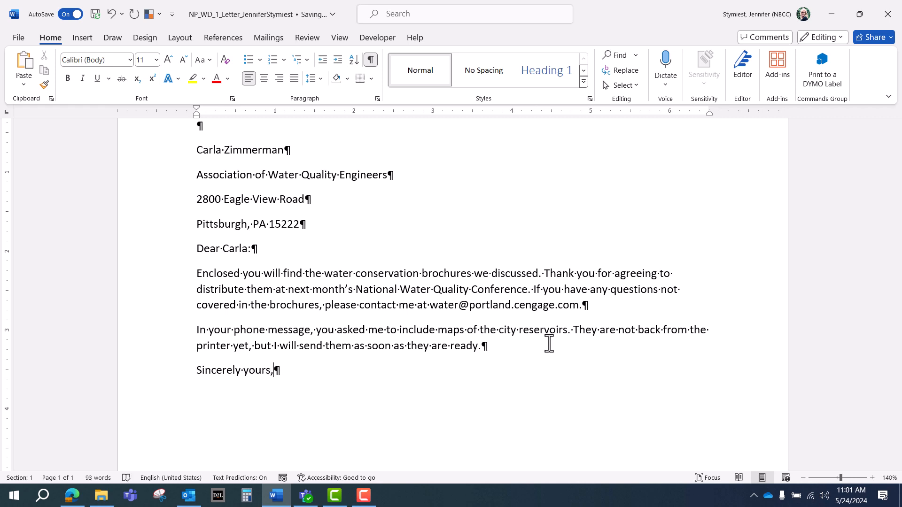
pyautogui.press('Return')
pyautogui.press('Return')
pyautogui.press('Return')
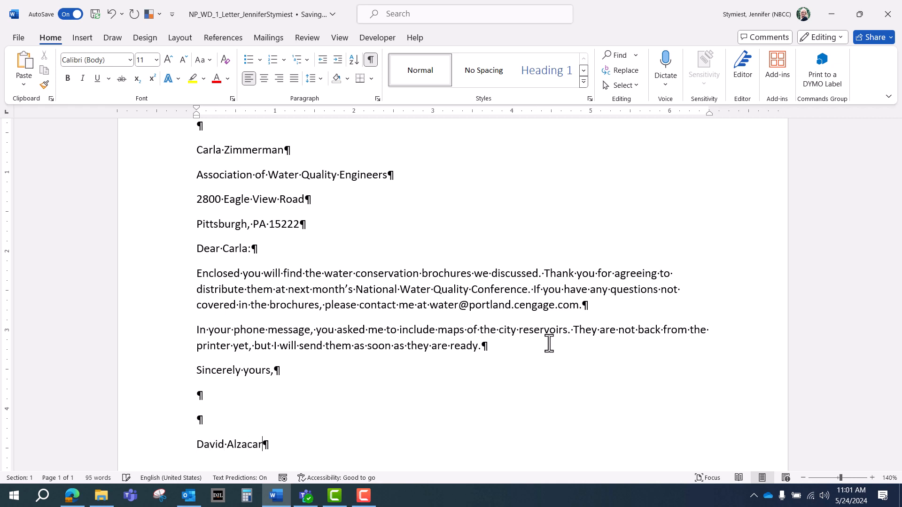
pyautogui.press('Return')
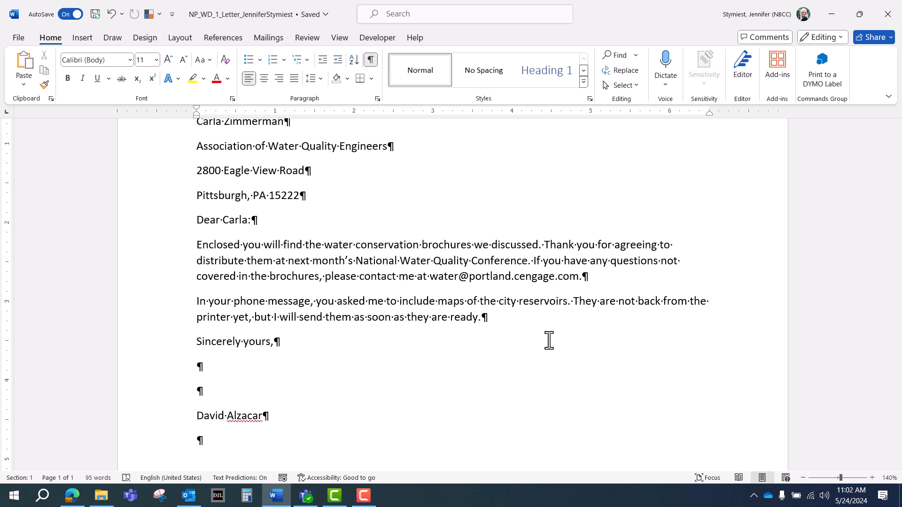
# Step: Add the typist initials jms and the enclosure notation 'Enclosure' beneath the name
pyautogui.write('jms')
pyautogui.press('Return')
pyautogui.scroll(-3, 548, 340)
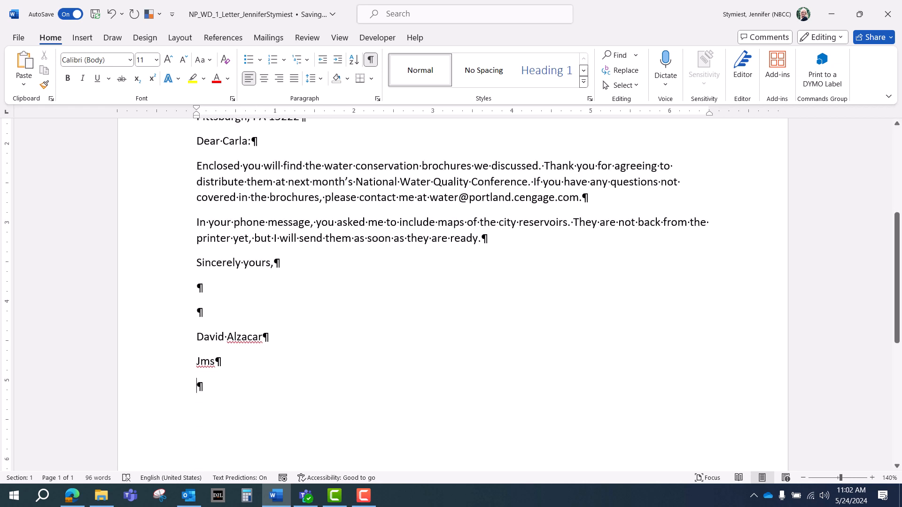
pyautogui.write('Enclosu')
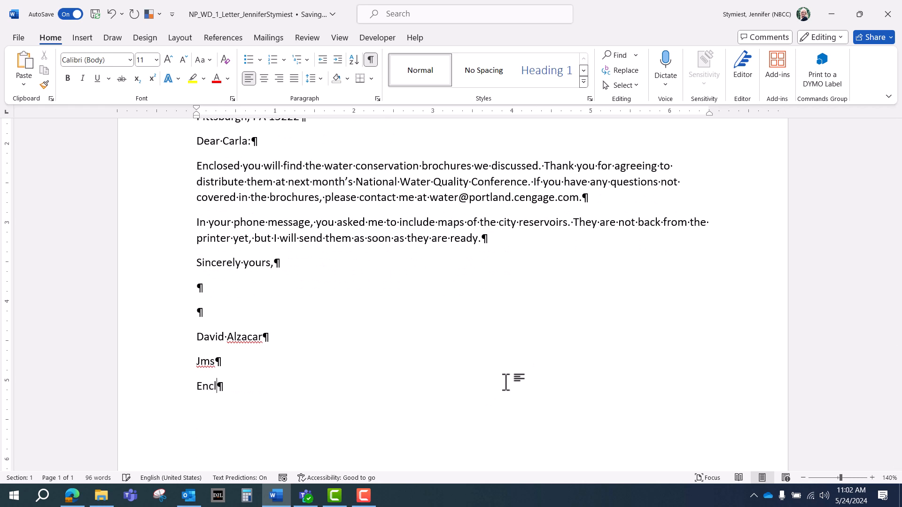
pyautogui.write('re')
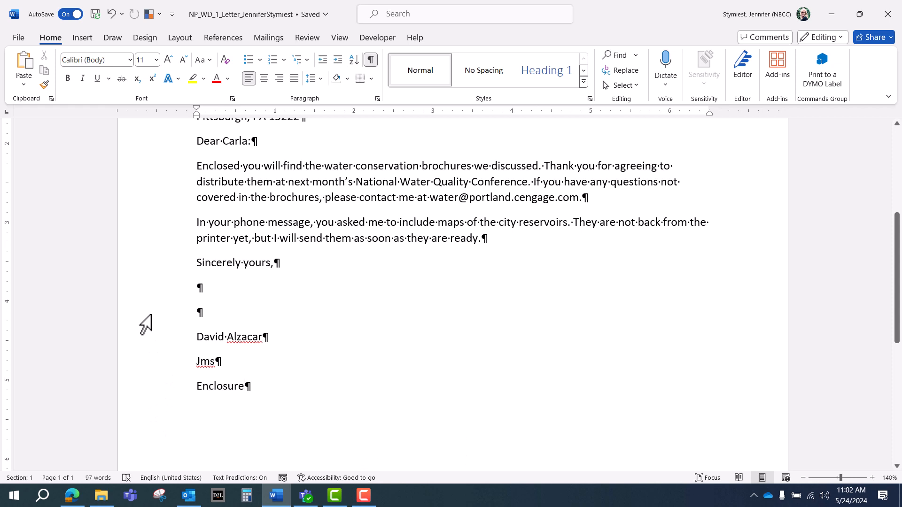
# Step: Change the reference initials from Jms to lowercase jms
pyautogui.rightClick(203, 364)
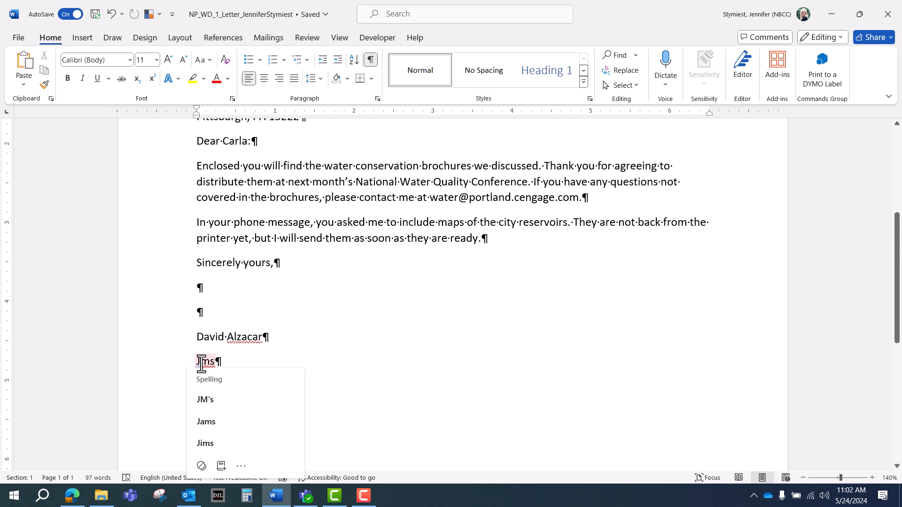
pyautogui.press('BackSpace')
pyautogui.write('j')
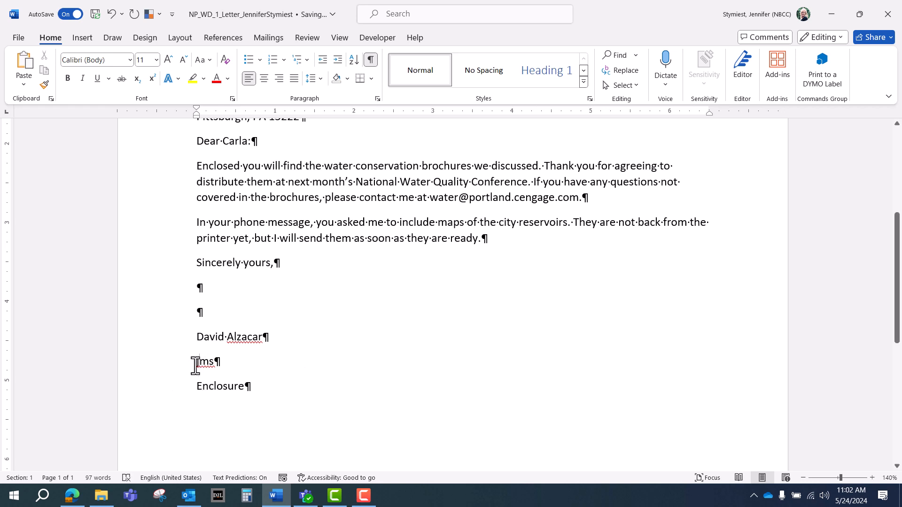
pyautogui.doubleClick(199, 369)
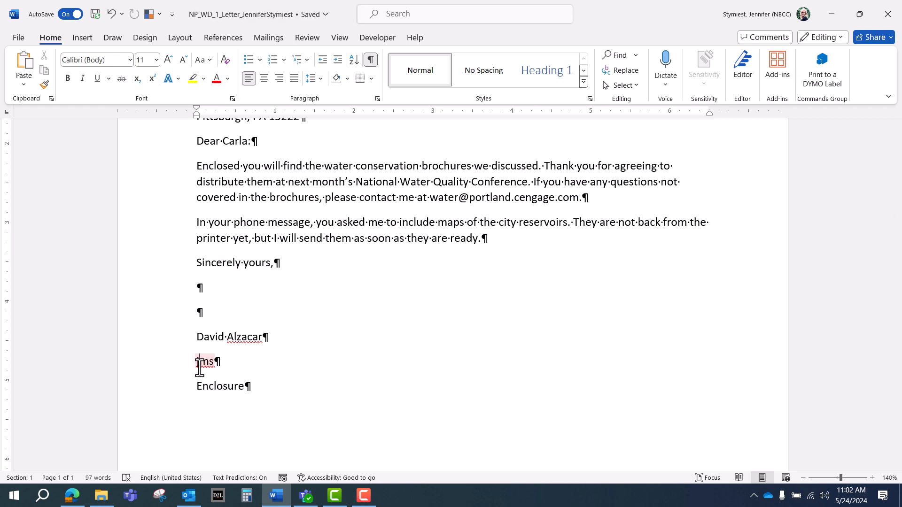
pyautogui.click(199, 369)
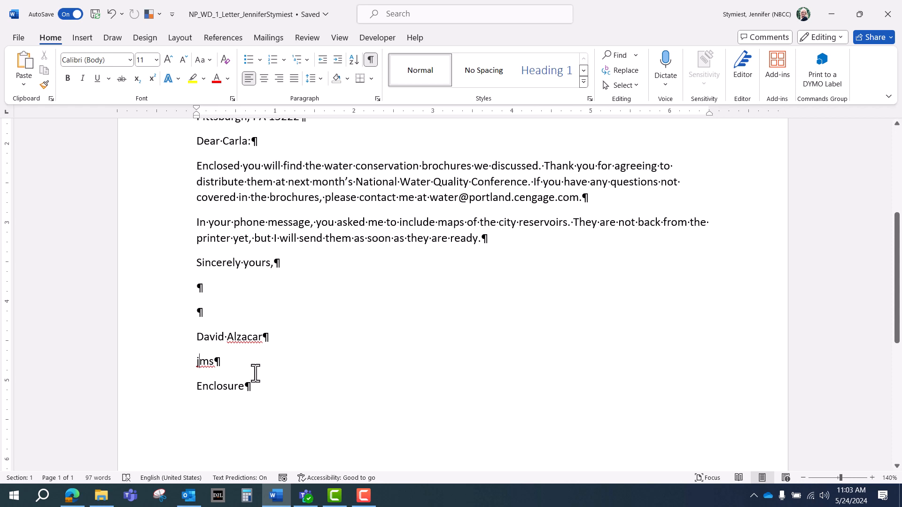
# Step: Ignore All spelling flags for the signer's surname and for the initials jms
pyautogui.rightClick(249, 337)
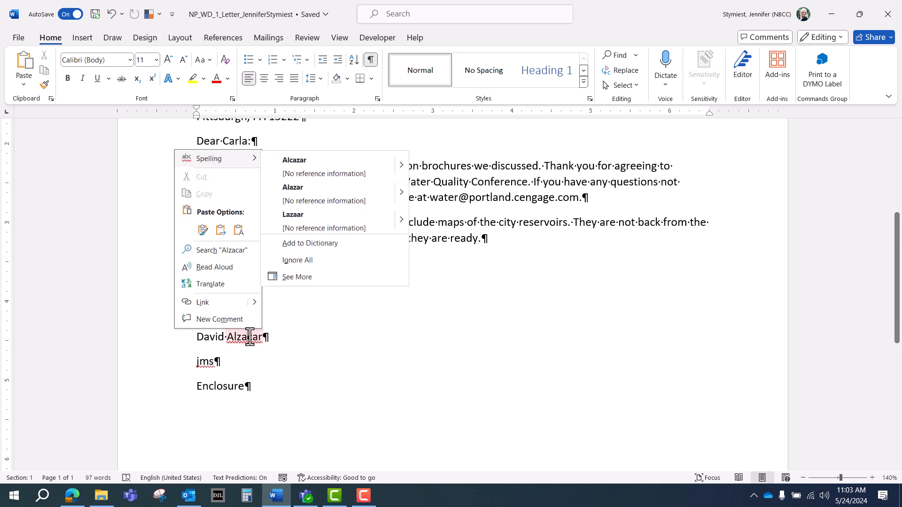
pyautogui.click(290, 261)
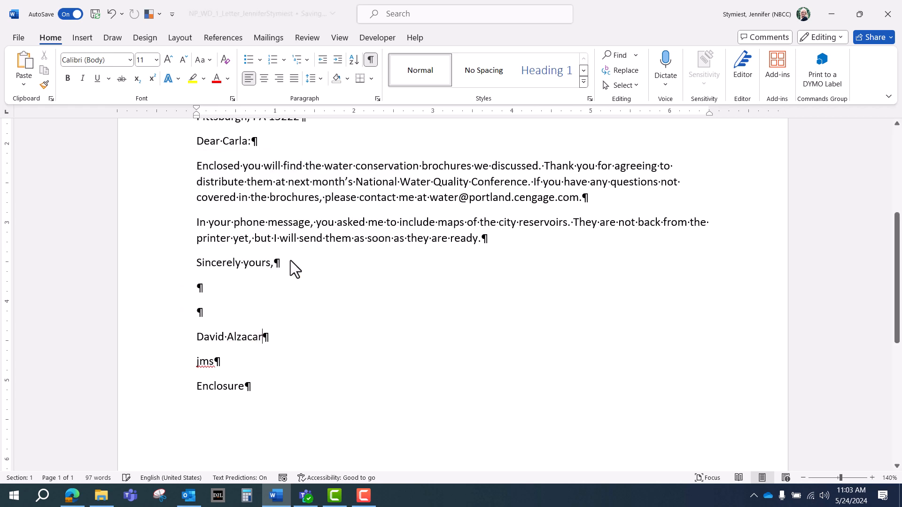
pyautogui.rightClick(205, 362)
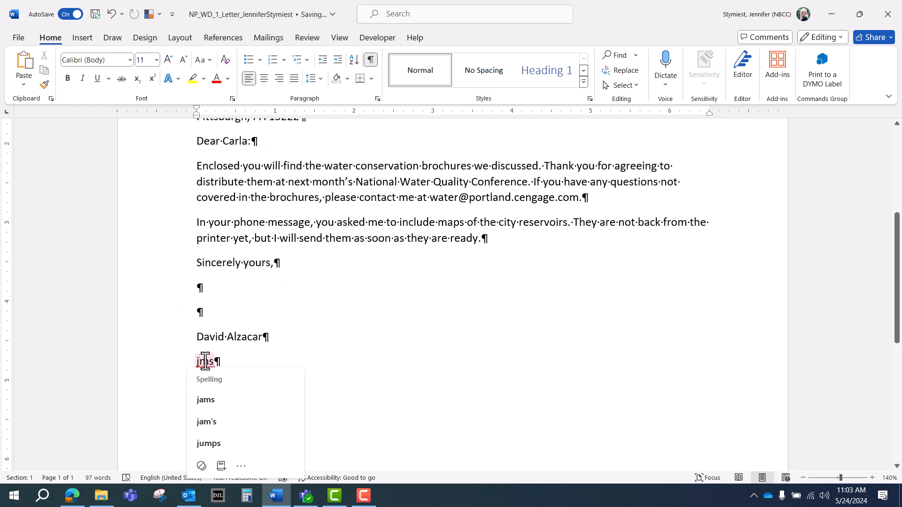
pyautogui.click(242, 286)
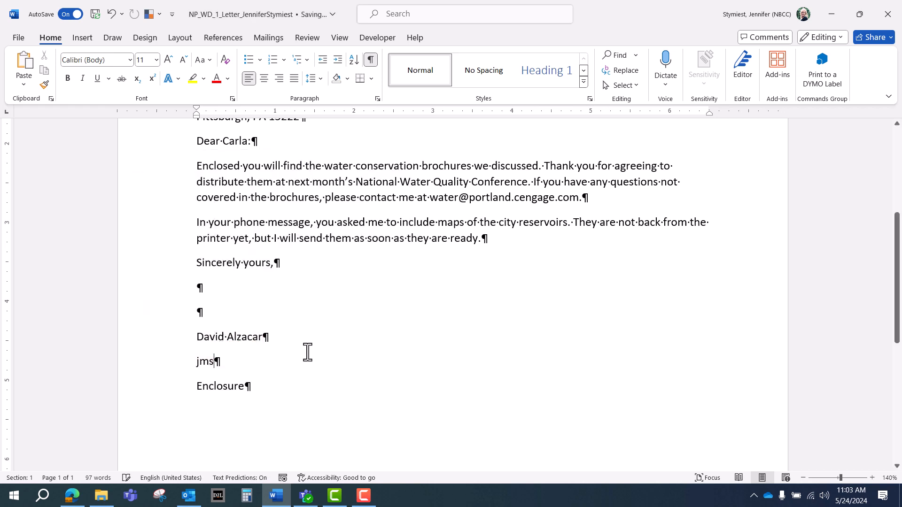
pyautogui.click(308, 352)
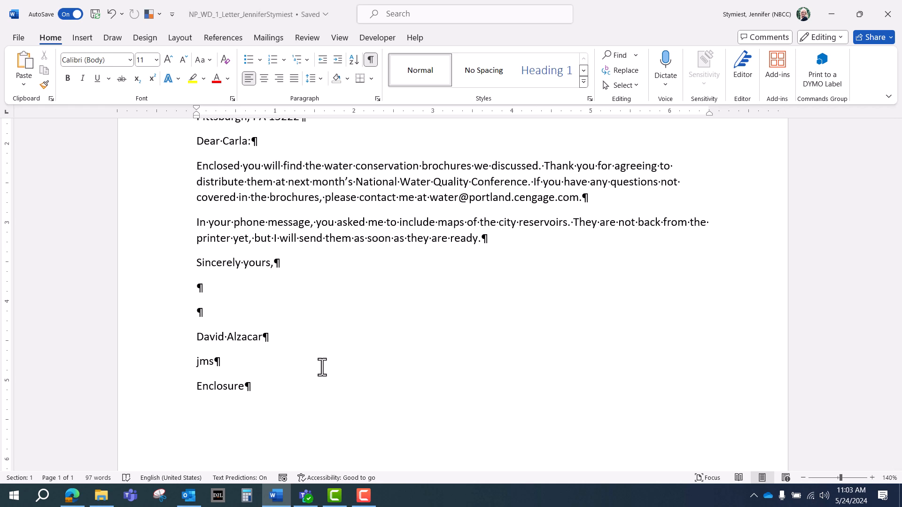
# Step: Remove the space after the recipient's name, organization and street lines of the inside address
pyautogui.scroll(3, 322, 367)
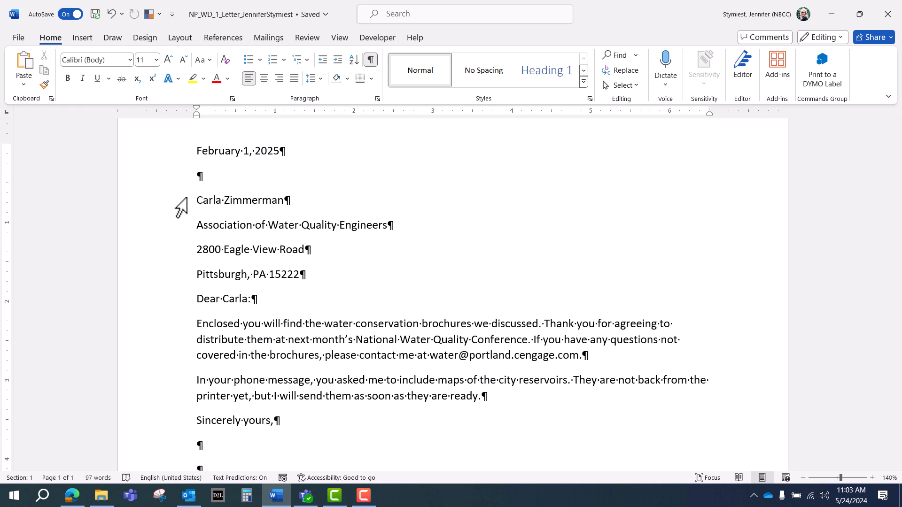
pyautogui.moveTo(188, 199); pyautogui.dragTo(189, 251)
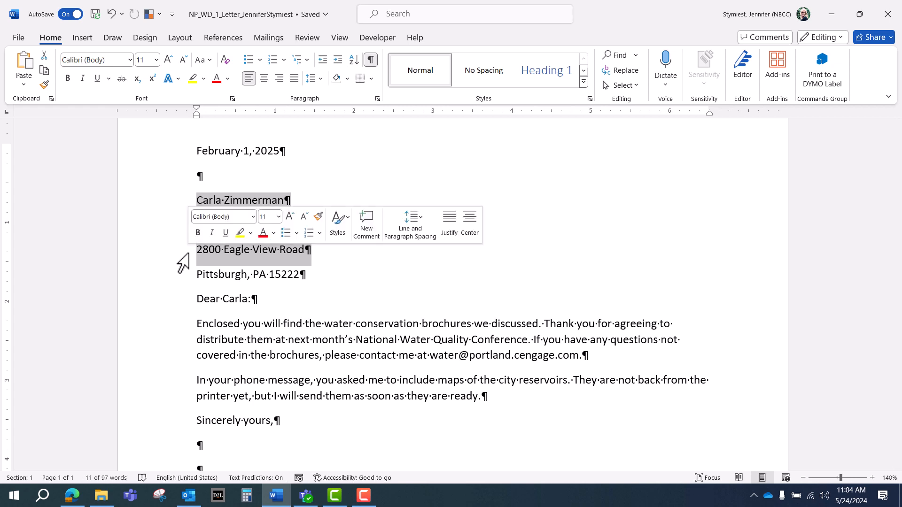
pyautogui.click(164, 233)
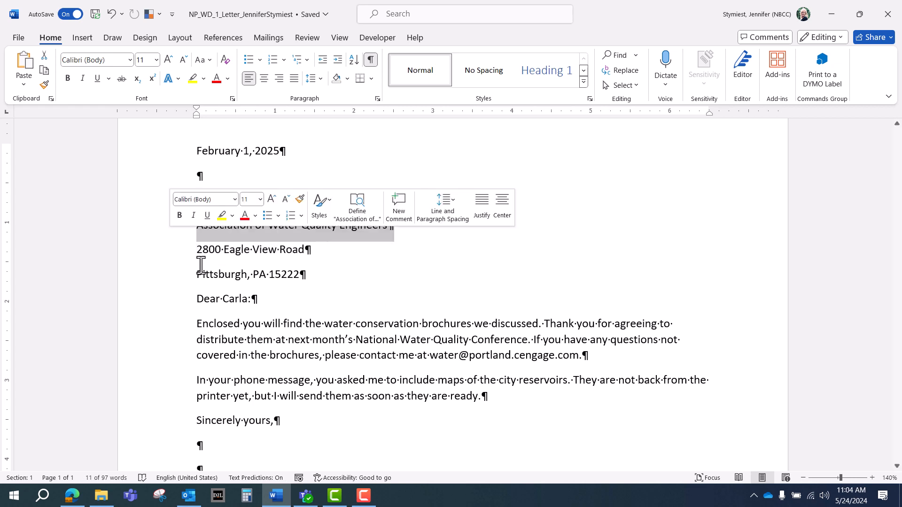
pyautogui.click(218, 275)
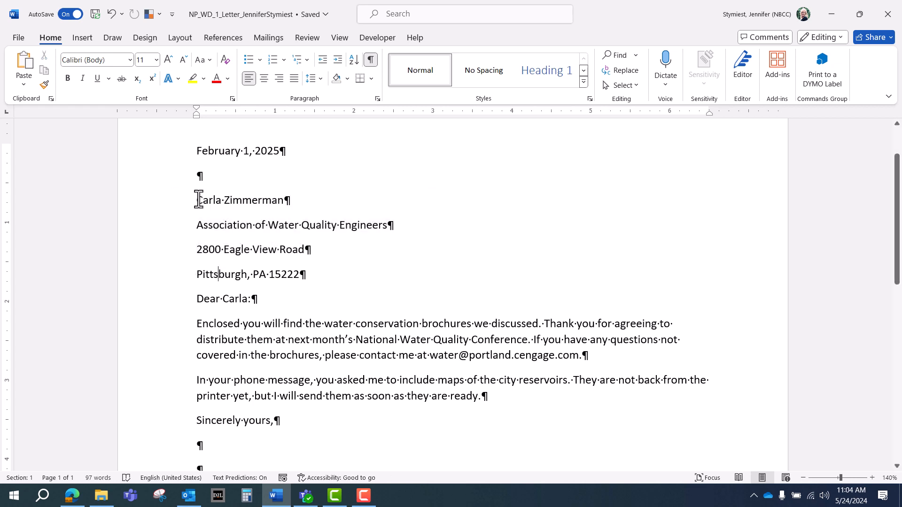
pyautogui.moveTo(199, 199); pyautogui.dragTo(308, 247)
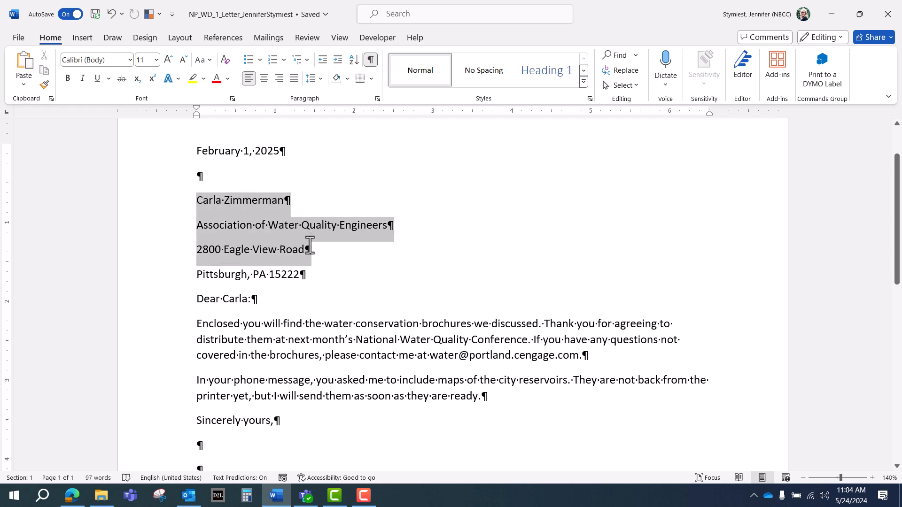
pyautogui.click(159, 235)
pyautogui.click(196, 226)
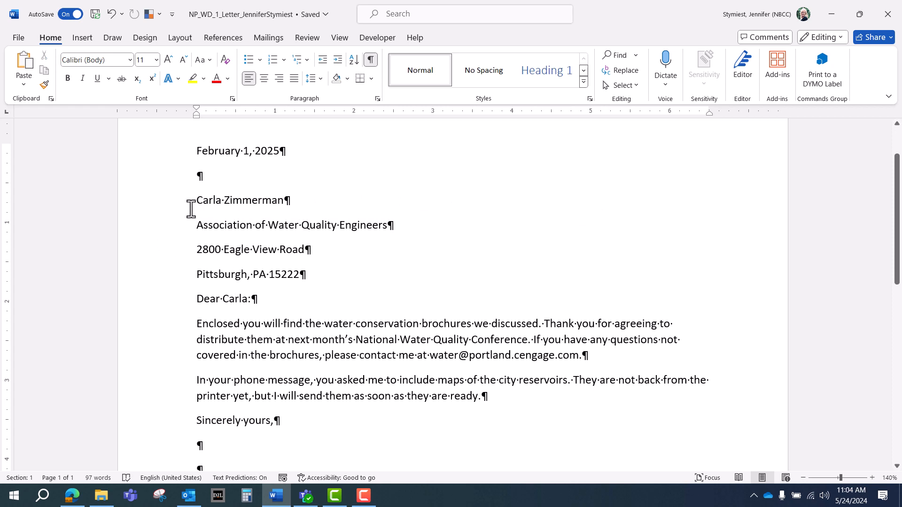
pyautogui.moveTo(184, 206); pyautogui.dragTo(188, 245)
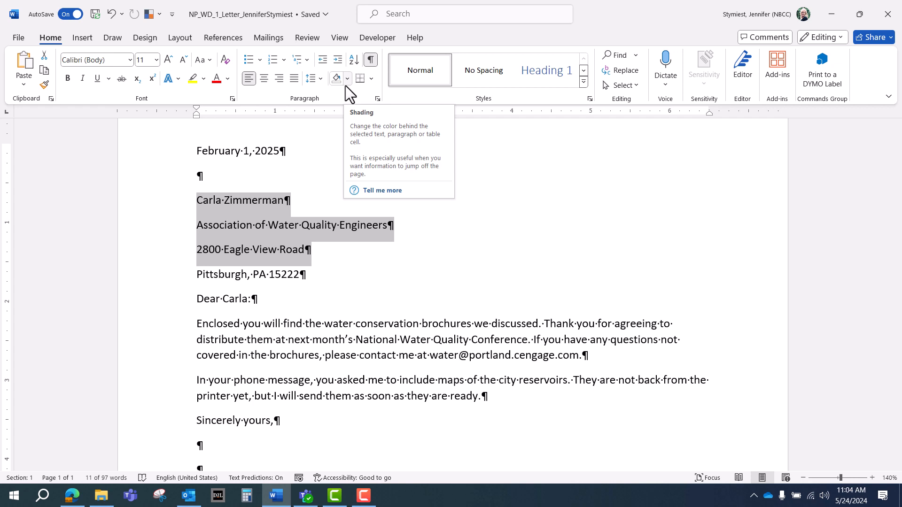
pyautogui.click(321, 79)
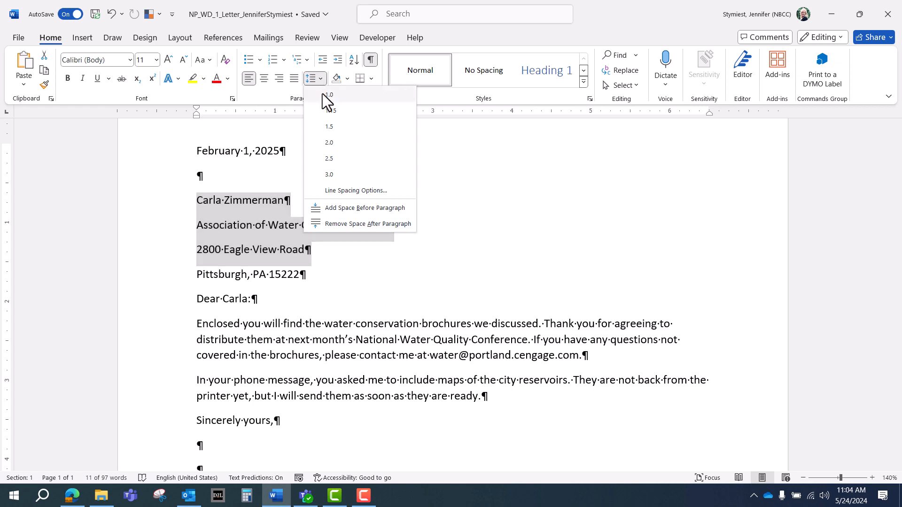
pyautogui.click(361, 220)
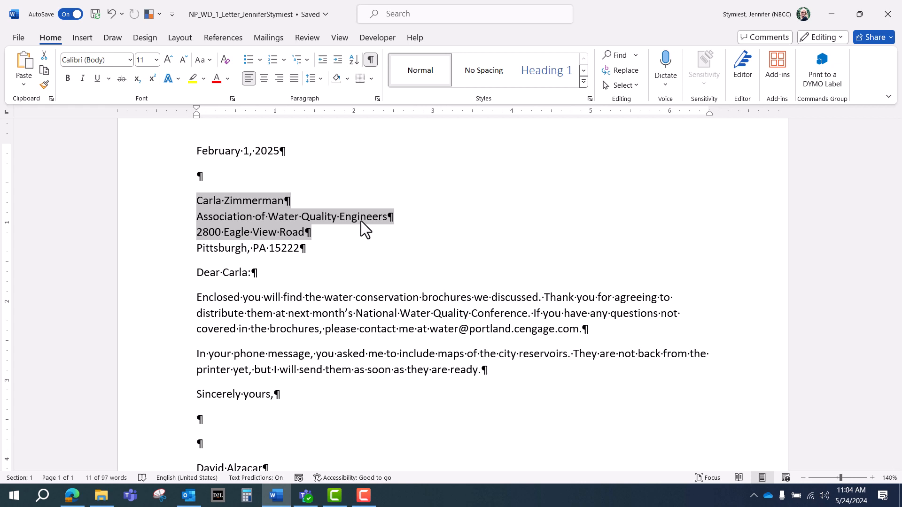
pyautogui.click(284, 214)
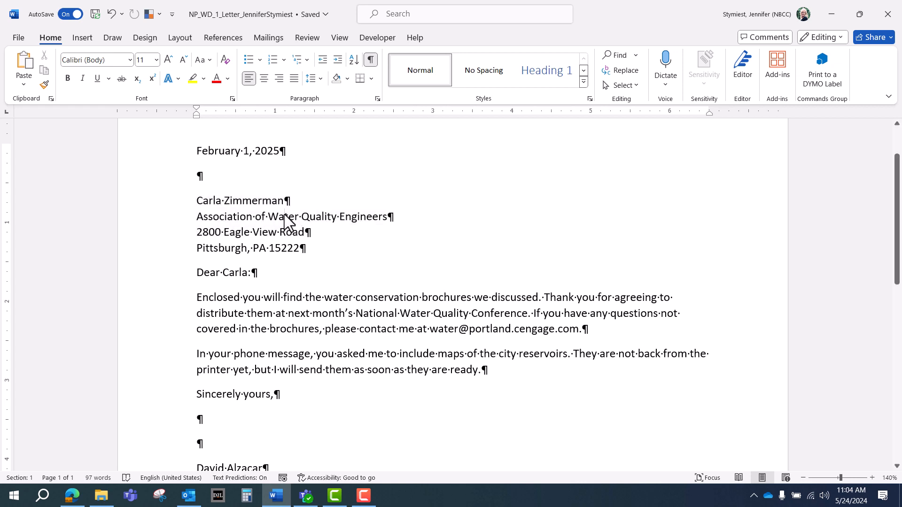
pyautogui.scroll(-3, 285, 215)
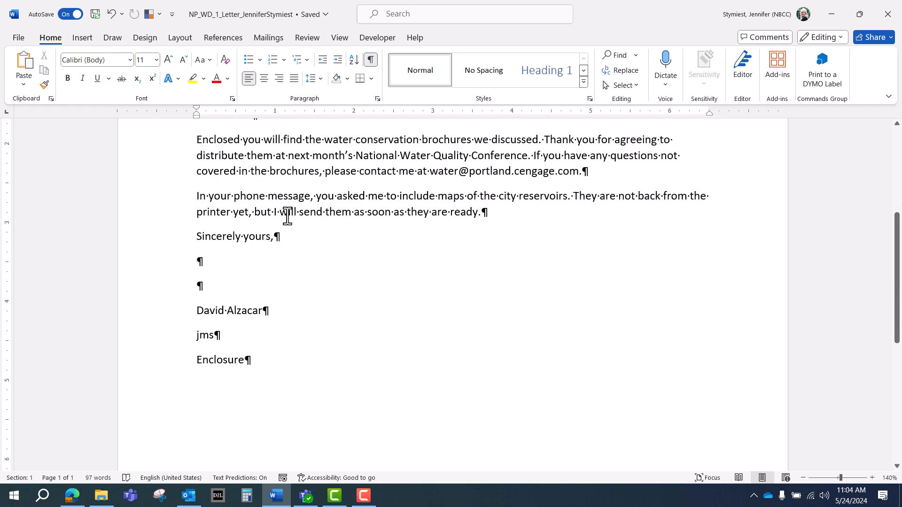
# Step: Remove the space after the jms initials paragraph so Enclosure sits directly below
pyautogui.doubleClick(206, 337)
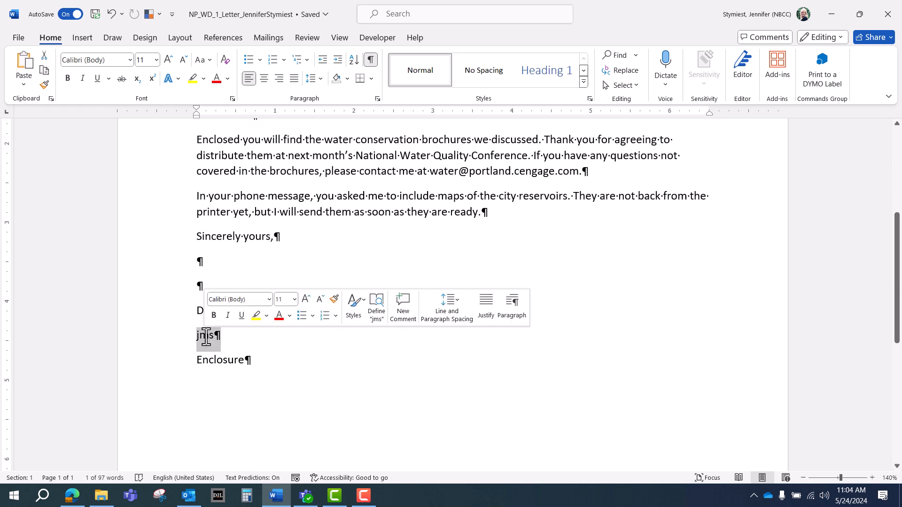
pyautogui.click(321, 78)
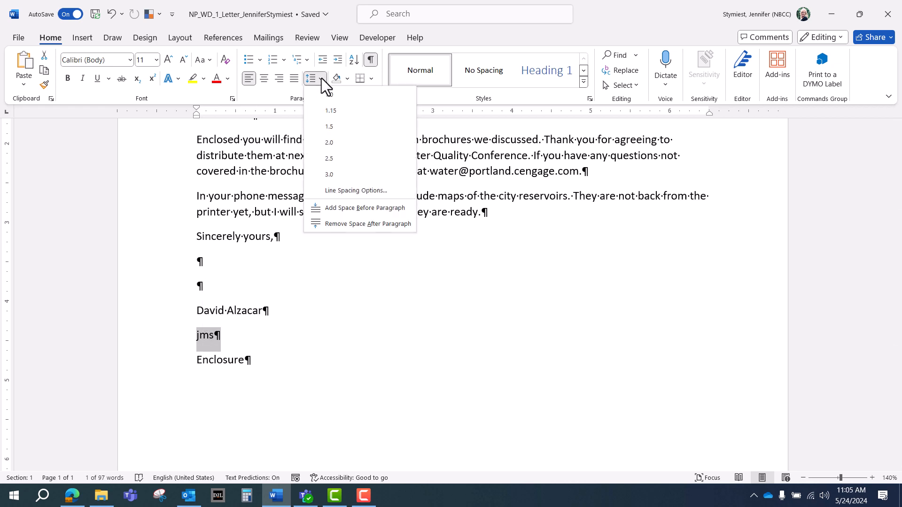
pyautogui.click(335, 224)
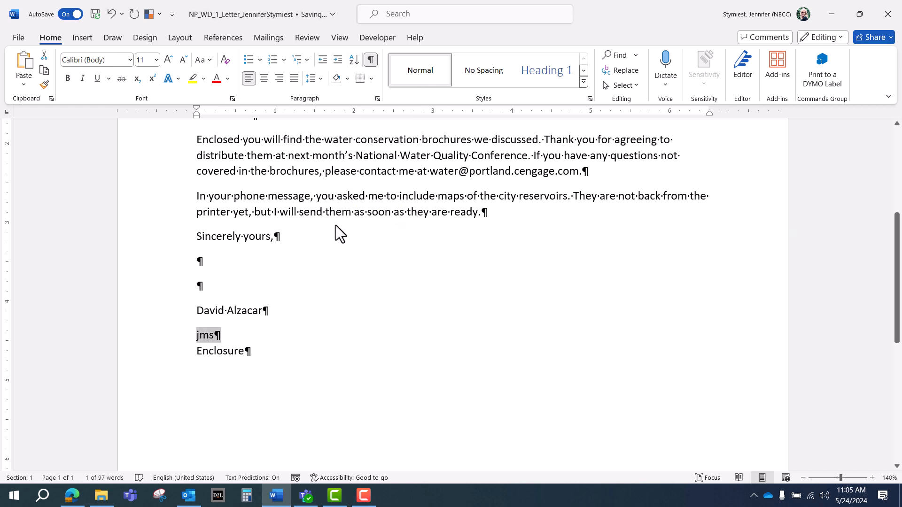
pyautogui.click(264, 315)
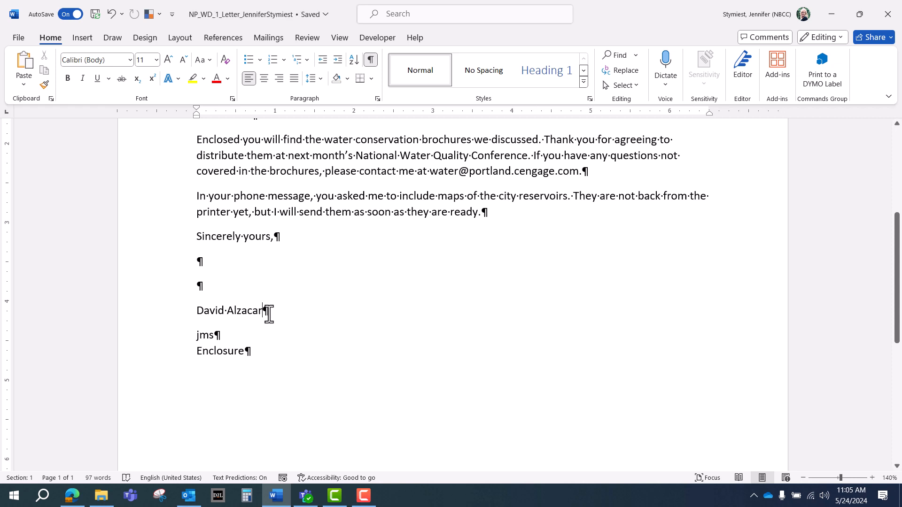
# Step: Add 'Communications Director' on a new line under the signer's name and save the letter
pyautogui.hotkey('shift', 'Return')
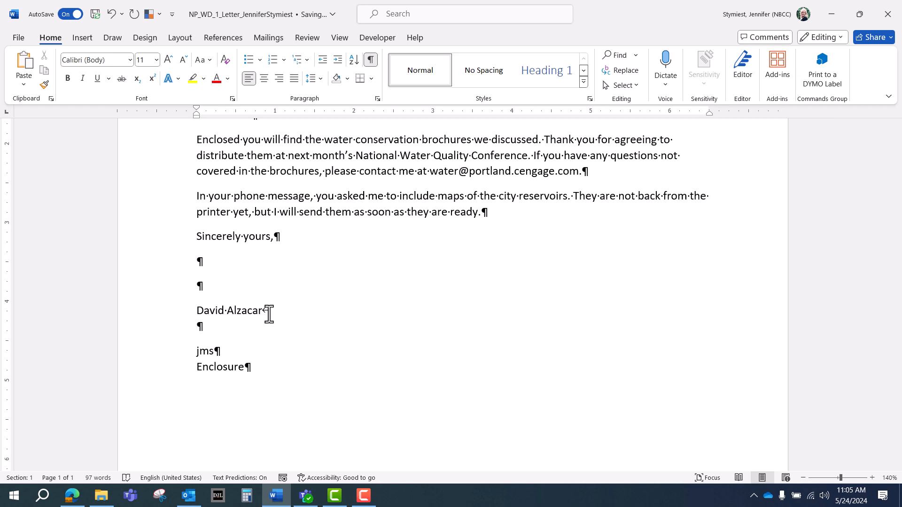
pyautogui.write('Communications ')
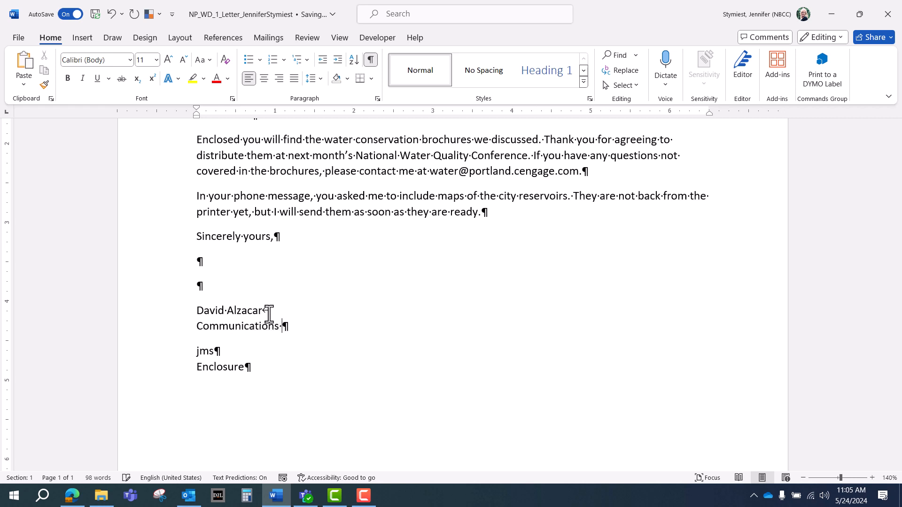
pyautogui.write('Director')
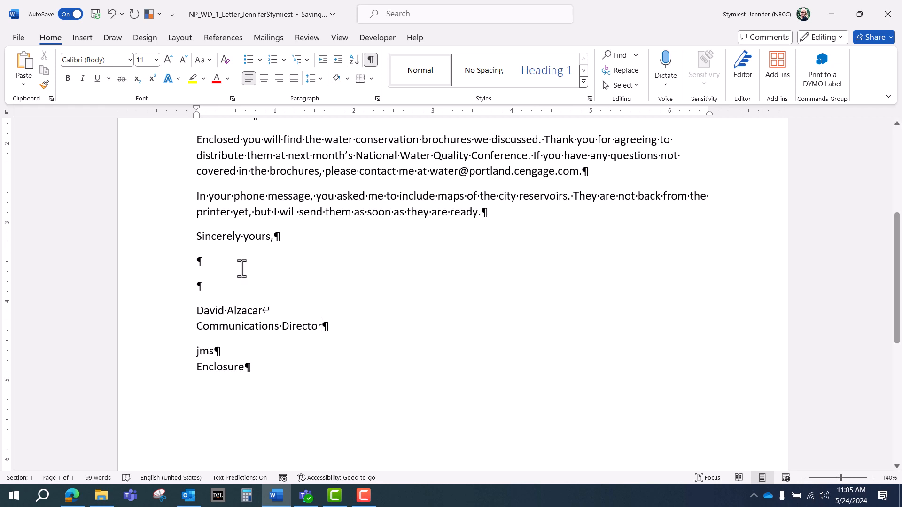
pyautogui.click(95, 11)
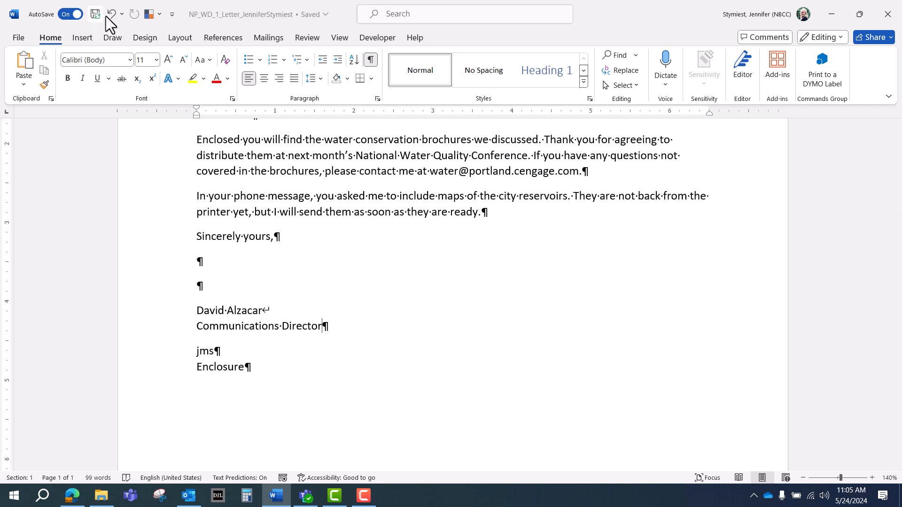
# Step: View the whole page, then set the top margin to 2.5 inches via Custom Margins
pyautogui.click(343, 38)
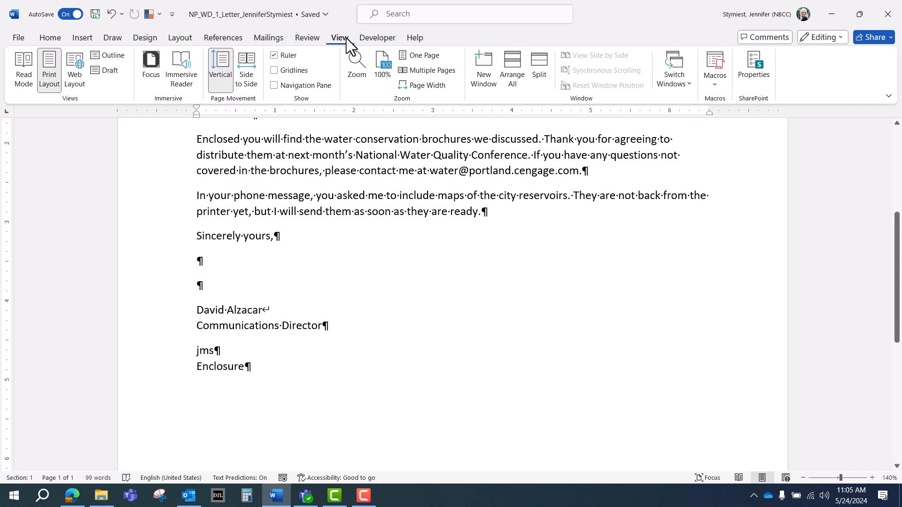
pyautogui.click(422, 58)
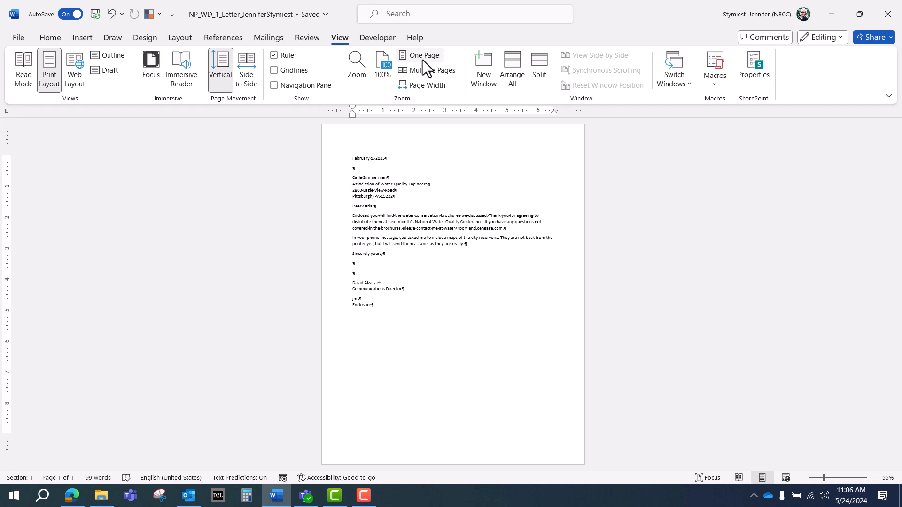
pyautogui.click(179, 41)
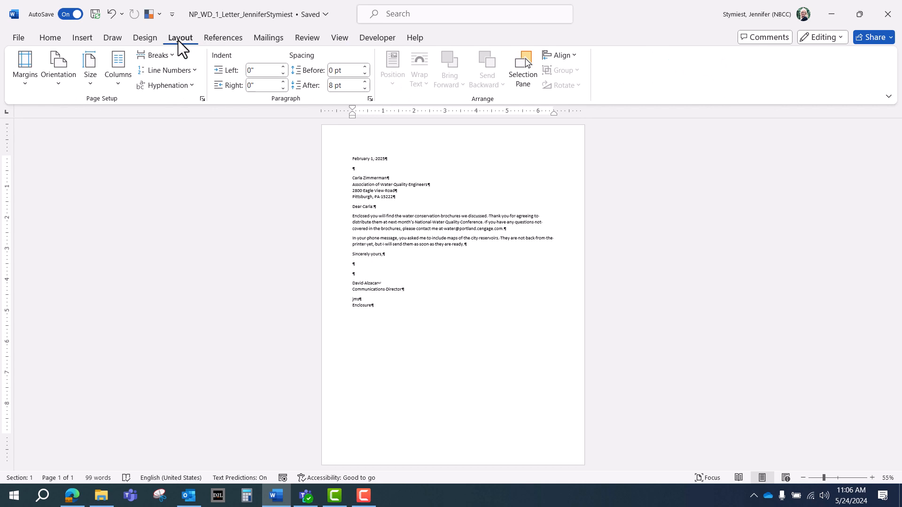
pyautogui.click(29, 81)
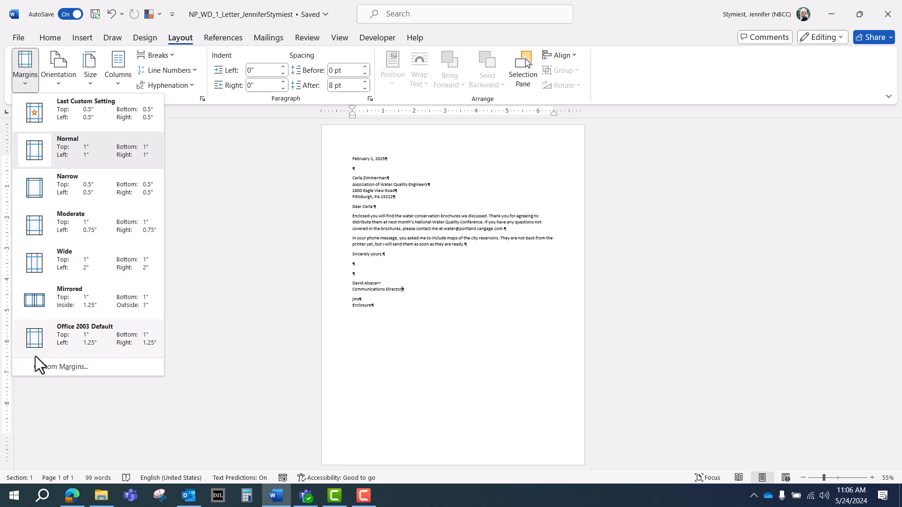
pyautogui.click(54, 366)
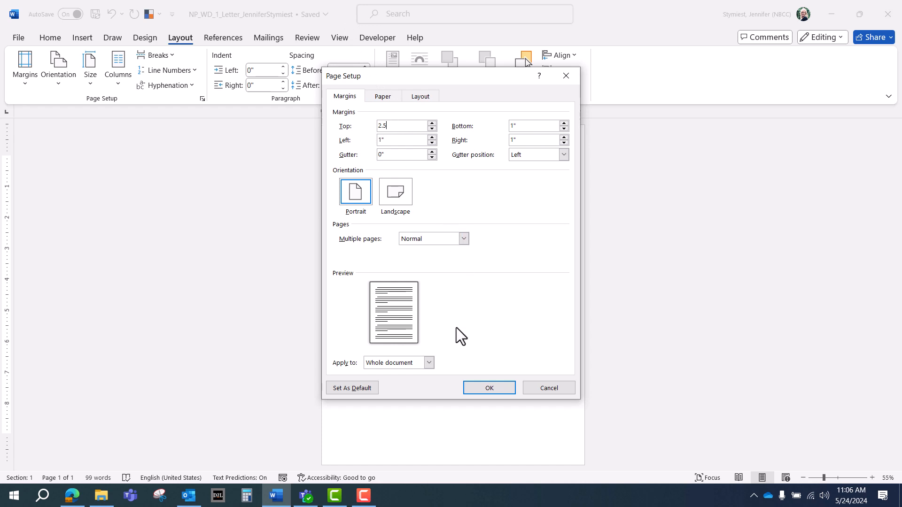
pyautogui.click(469, 386)
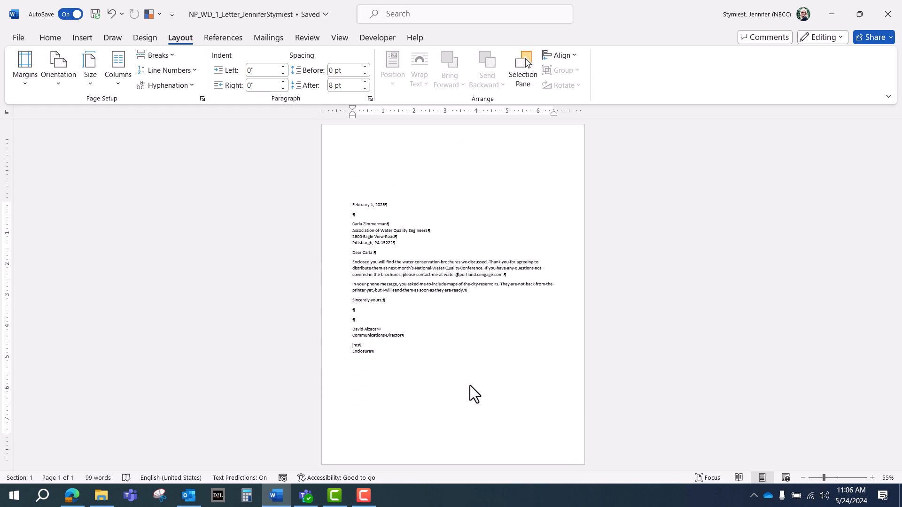
# Step: Zoom the letter in to 120%, scroll to its top, then go to the File Home page
pyautogui.click(871, 478)
pyautogui.click(871, 478)
pyautogui.click(872, 478)
pyautogui.click(871, 477)
pyautogui.click(871, 478)
pyautogui.click(872, 477)
pyautogui.click(871, 478)
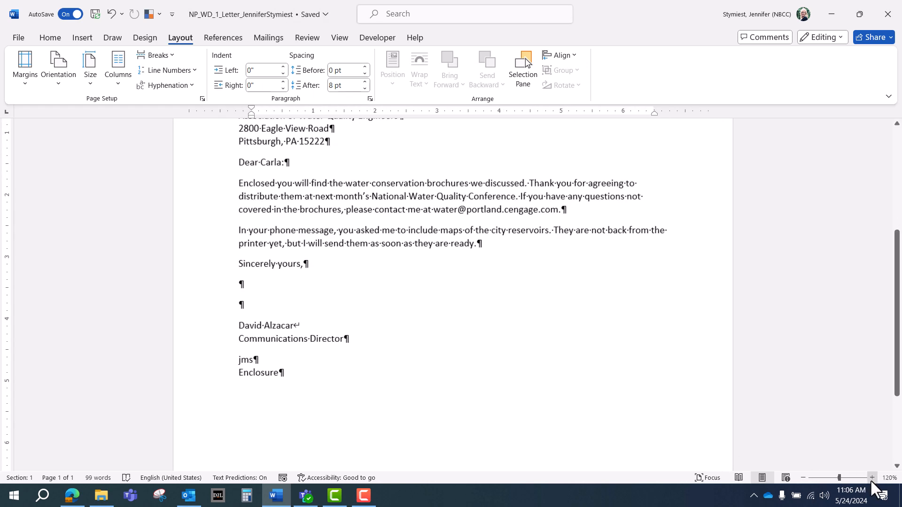
pyautogui.scroll(5, 718, 388)
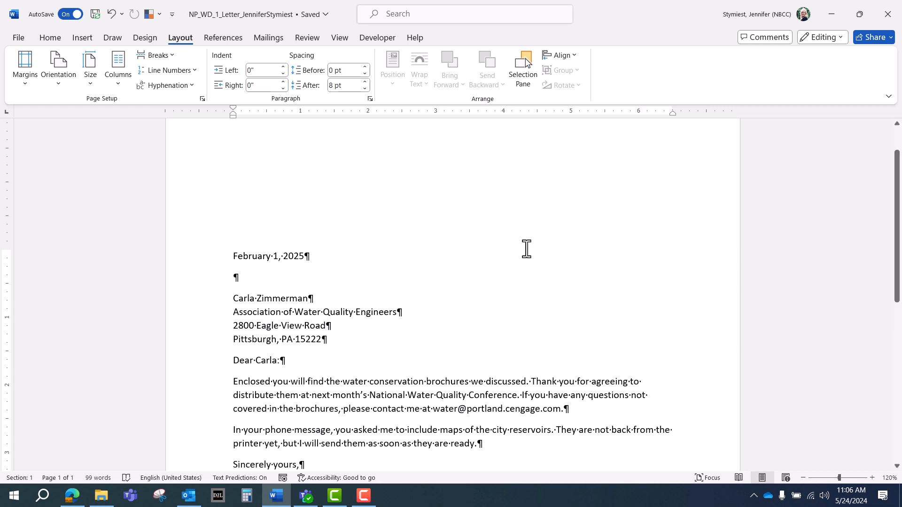
pyautogui.click(19, 37)
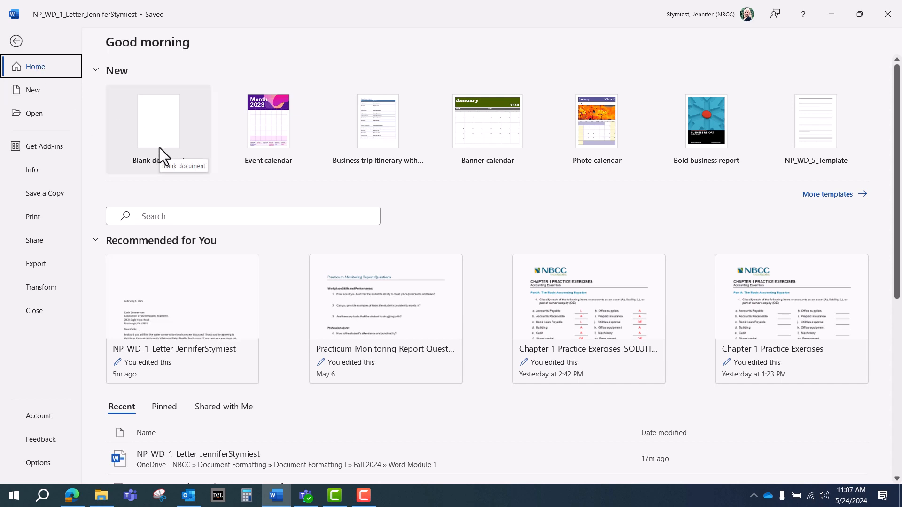
# Step: Create a blank document and point Save As to Document Formatting I > Fall 2024 > Word Module 1
pyautogui.click(159, 147)
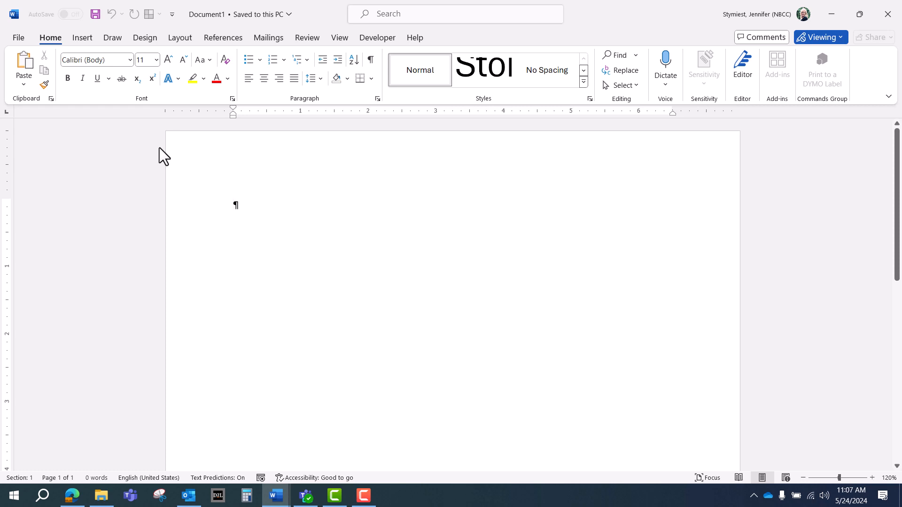
pyautogui.click(18, 38)
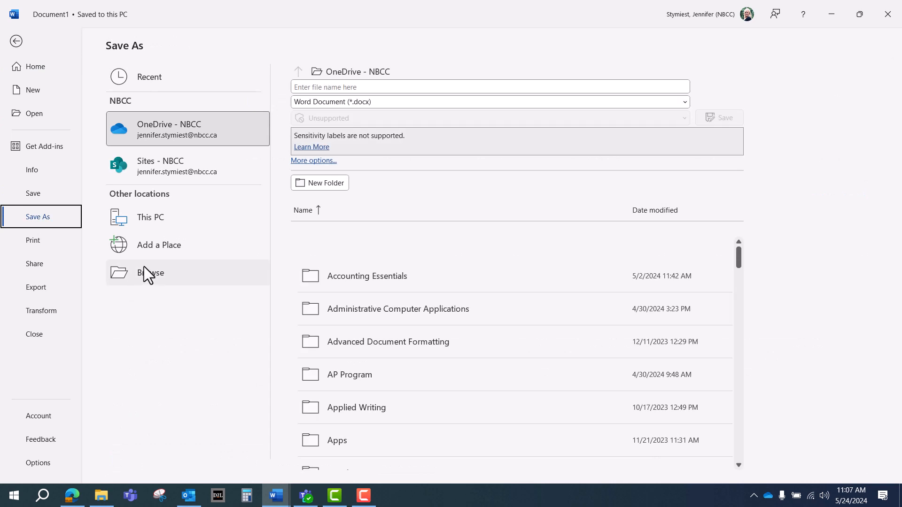
pyautogui.click(145, 273)
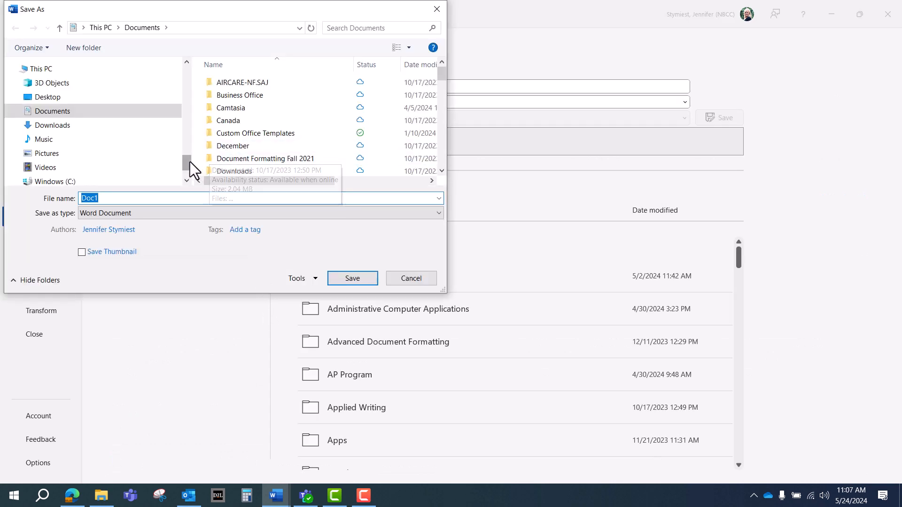
pyautogui.moveTo(188, 162); pyautogui.dragTo(186, 103)
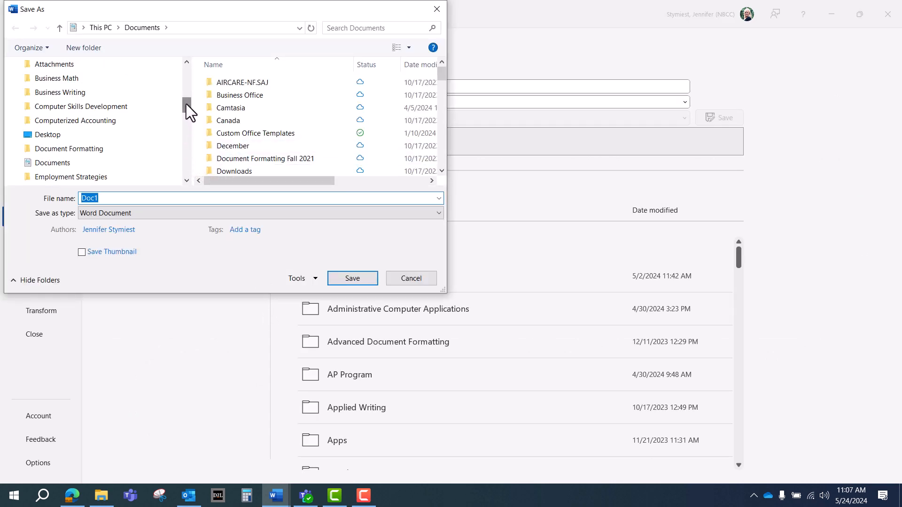
pyautogui.click(88, 148)
pyautogui.doubleClick(262, 84)
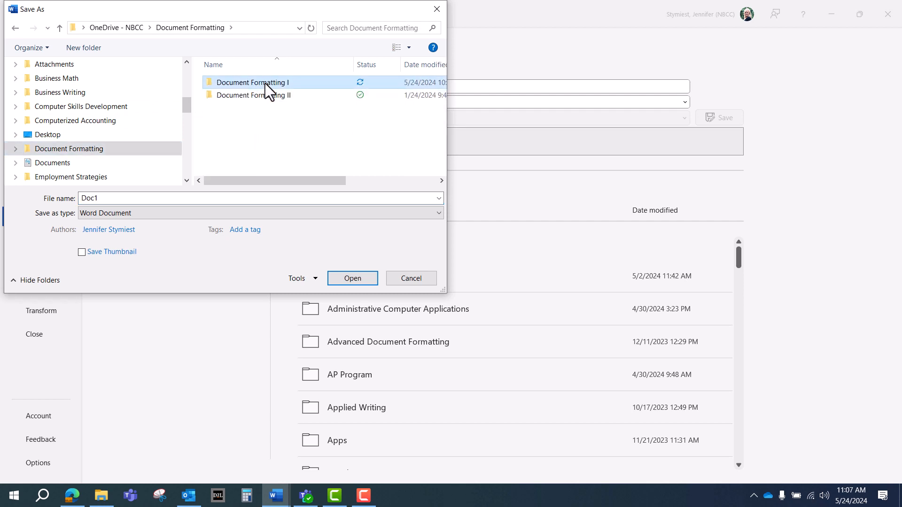
pyautogui.doubleClick(259, 160)
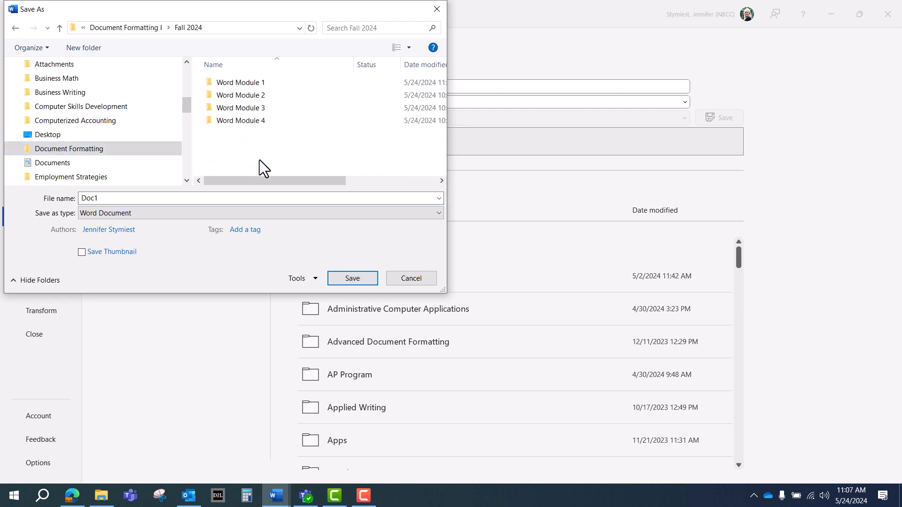
pyautogui.doubleClick(236, 83)
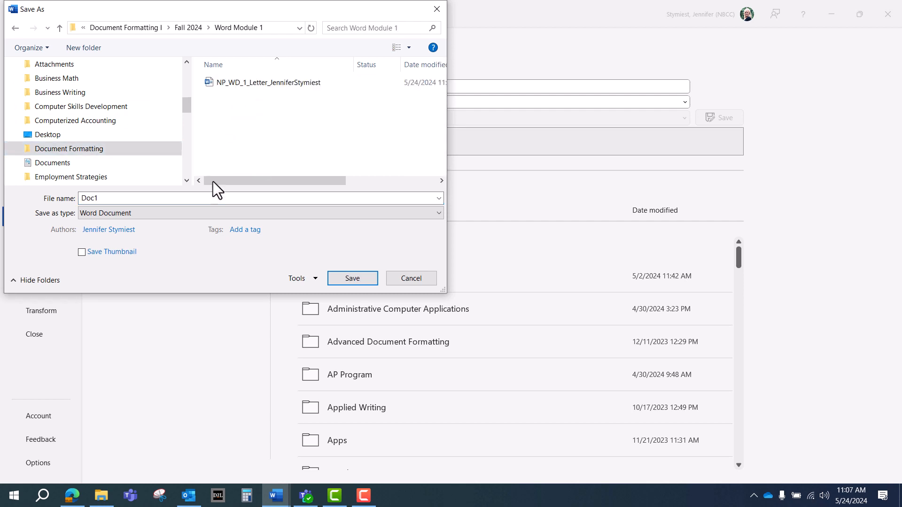
# Step: Name the file NP_WD_1_Envelope and save it there
pyautogui.click(202, 198)
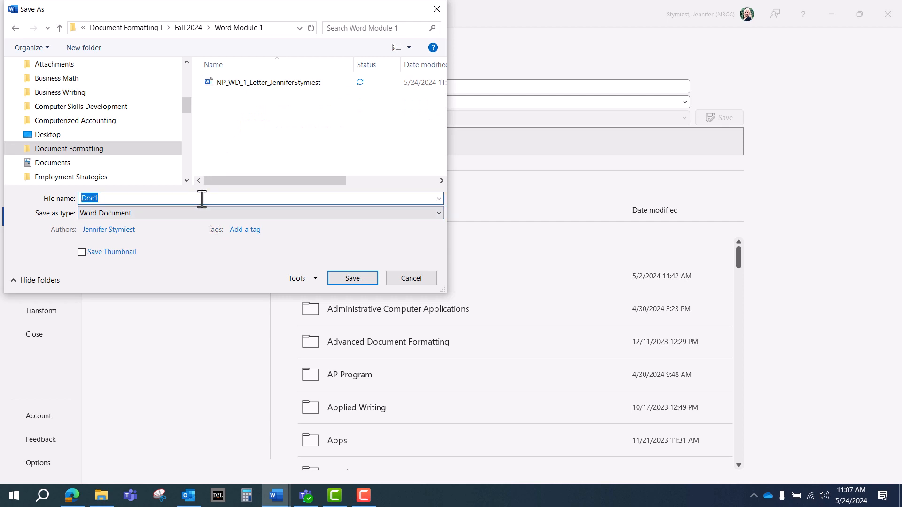
pyautogui.write('NP_')
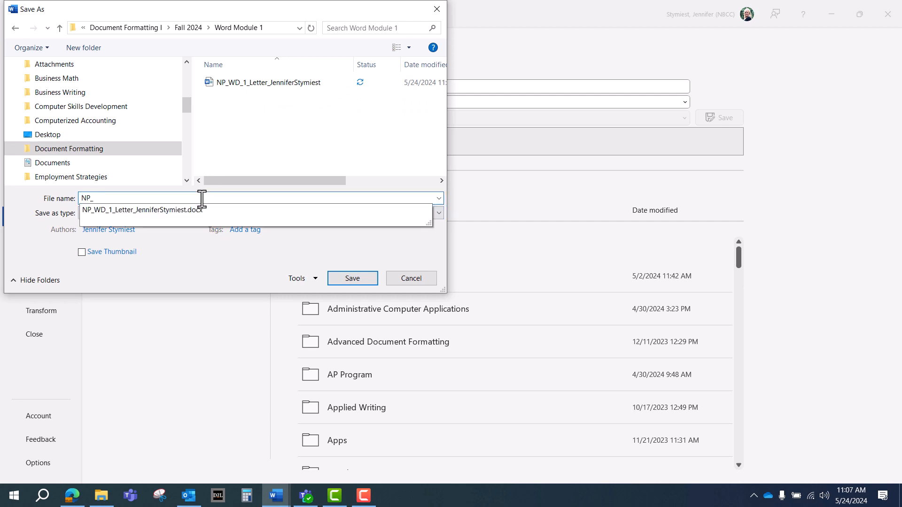
pyautogui.write('WD_1_Envelope')
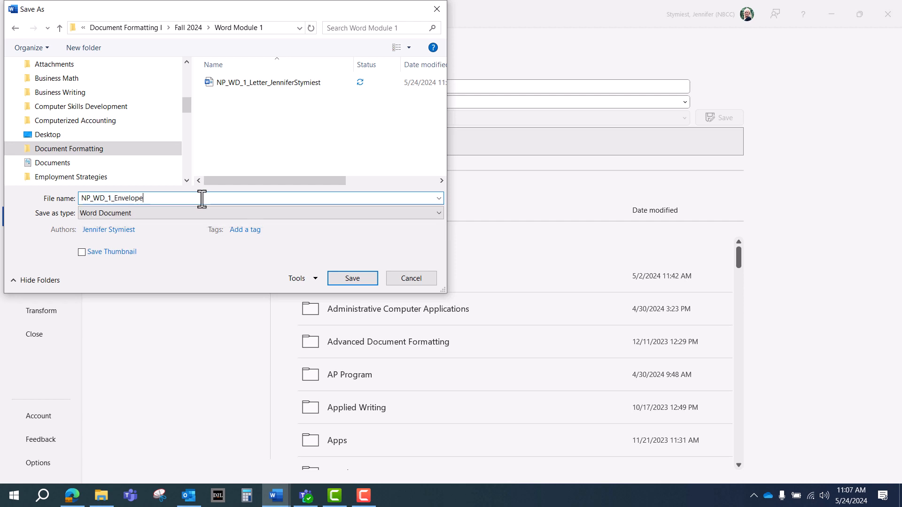
pyautogui.click(351, 279)
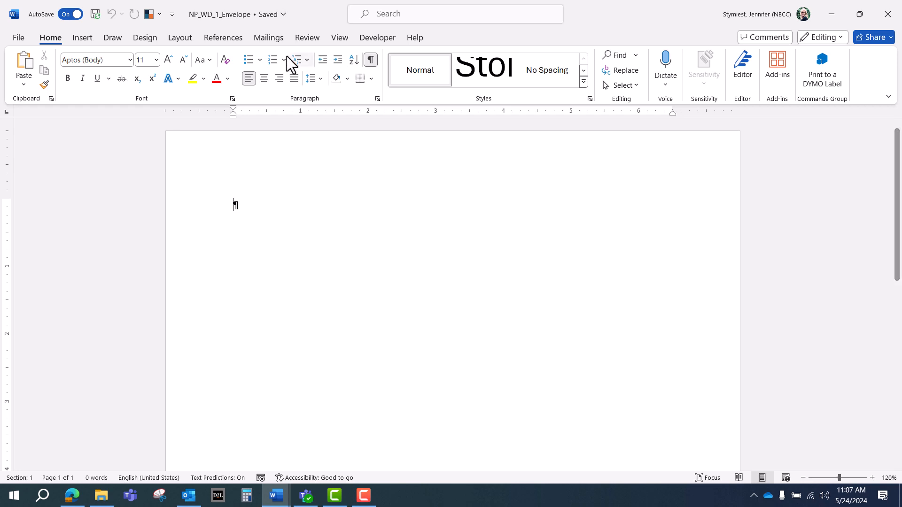
# Step: Open Mailings > Envelopes and enter the recipient's name and organization as the delivery address
pyautogui.click(269, 38)
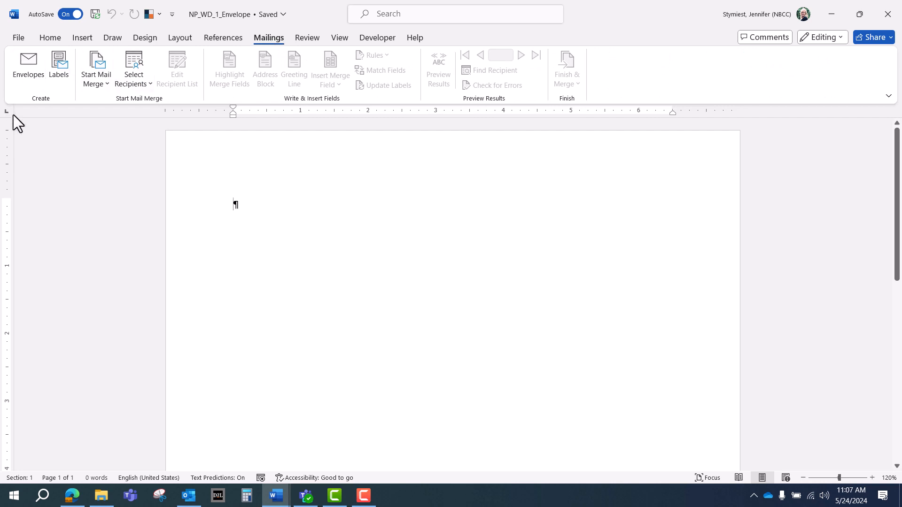
pyautogui.click(32, 66)
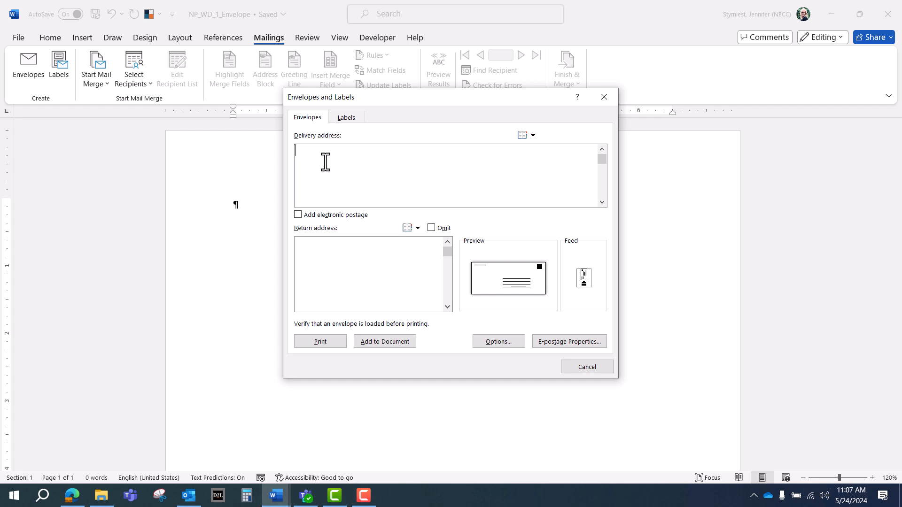
pyautogui.press('Return')
pyautogui.write('Journal of Urban Env')
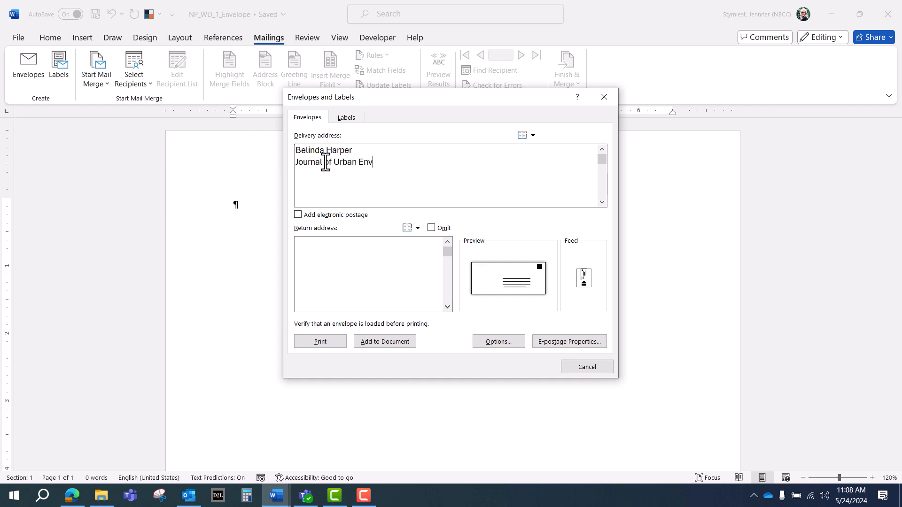
pyautogui.write('ironmental Engineering ')
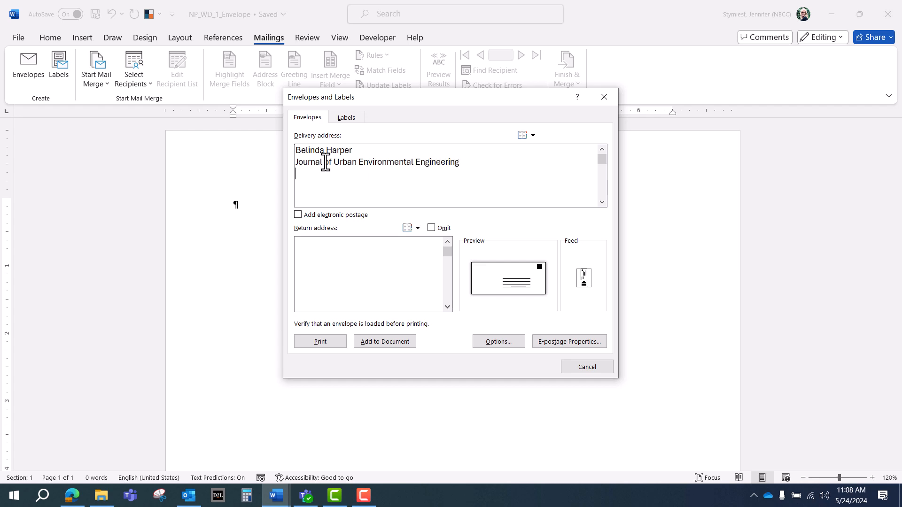
# Step: Add the recipient's street line and city, state and ZIP line, fixing the typos
pyautogui.press('BackSpace')
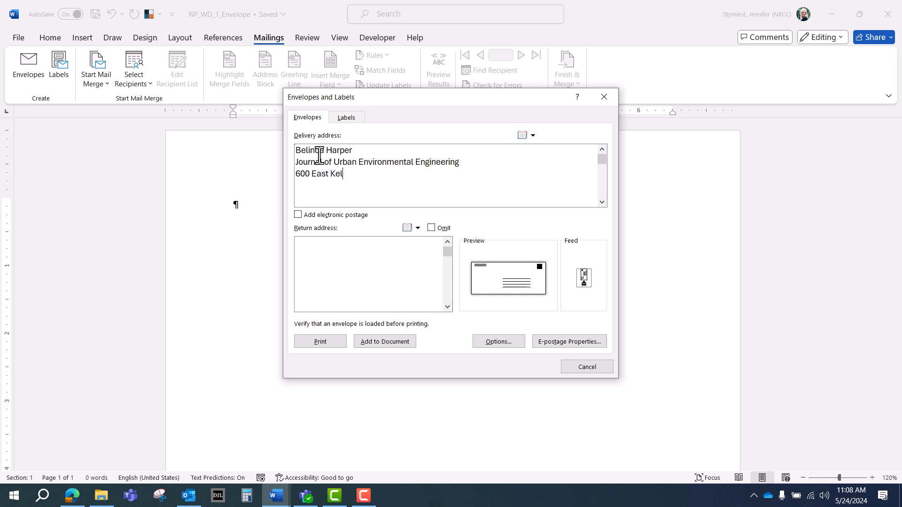
pyautogui.press('Return')
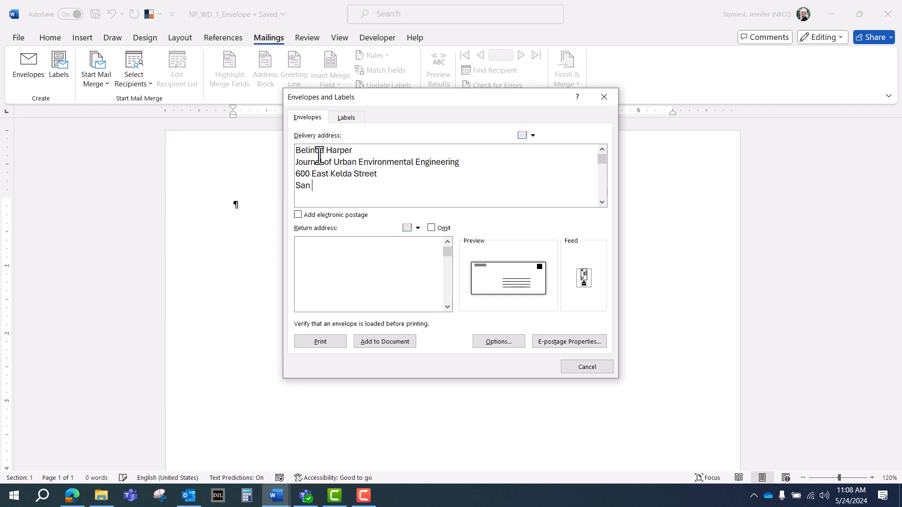
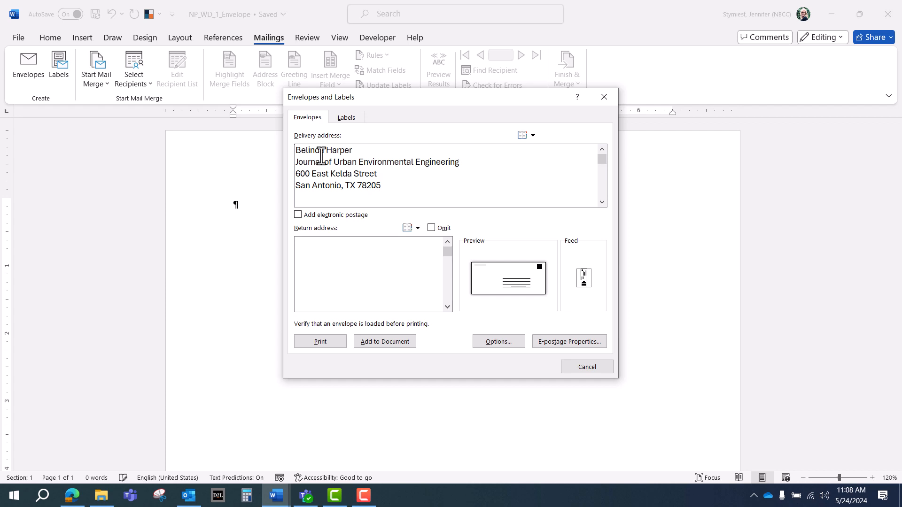
# Step: Omit the return address, add the envelope to NP_WD_1_Envelope, and save it
pyautogui.click(431, 228)
pyautogui.click(390, 342)
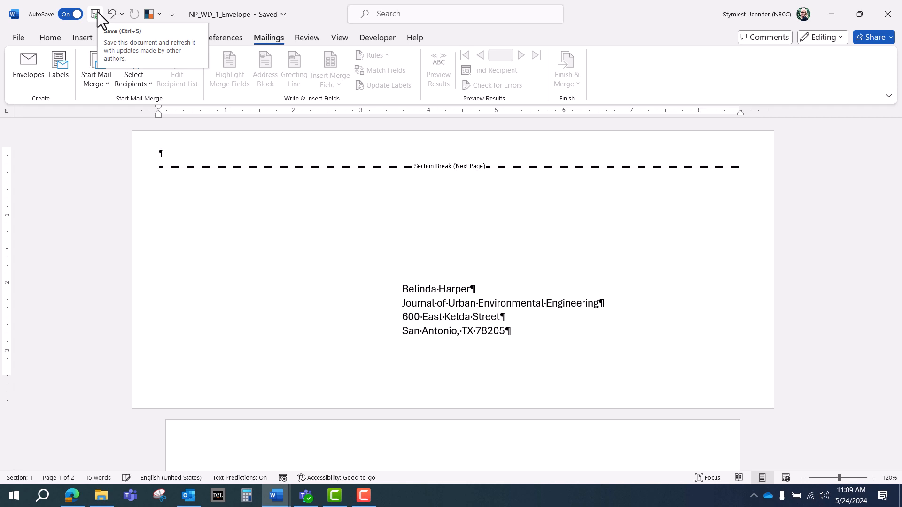
pyautogui.hotkey('ctrl', 'shift', 's')
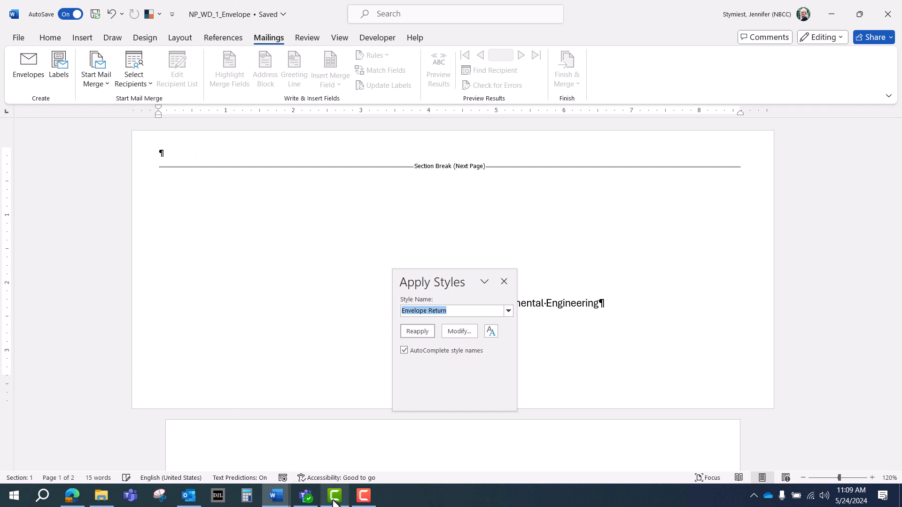
pyautogui.moveTo(361, 501)
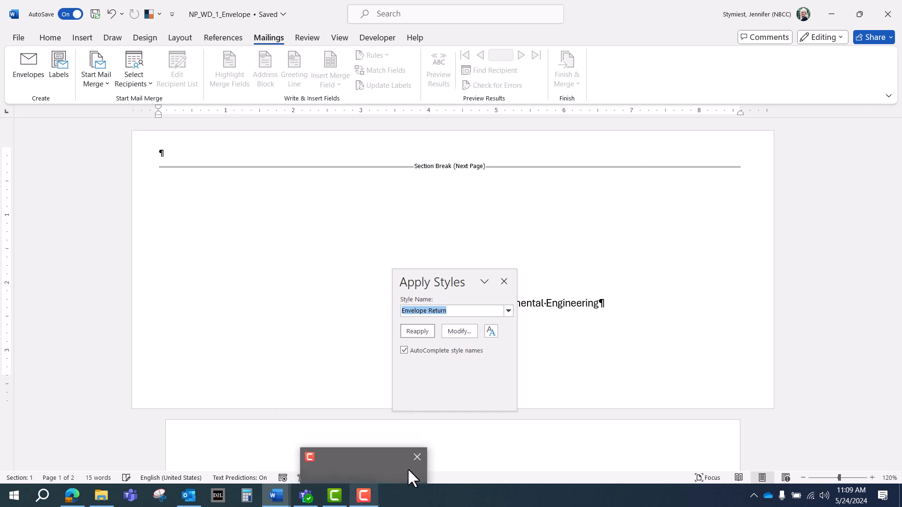